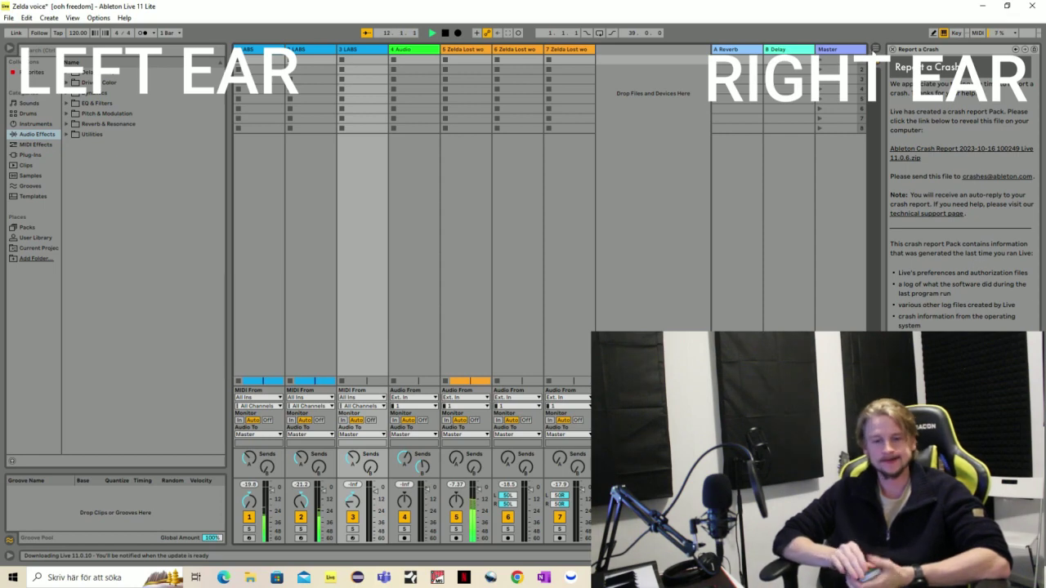
- Scroll through the earlier projects in the Arrangement timeline, then return to the highway man Session mixer
key(Tab)
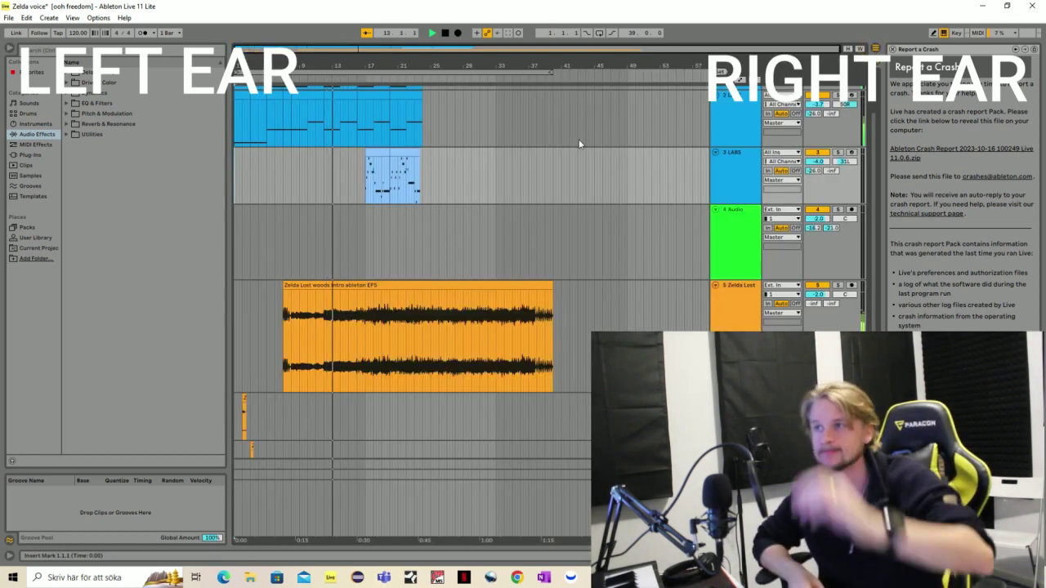
scroll(577, 145, up, 3)
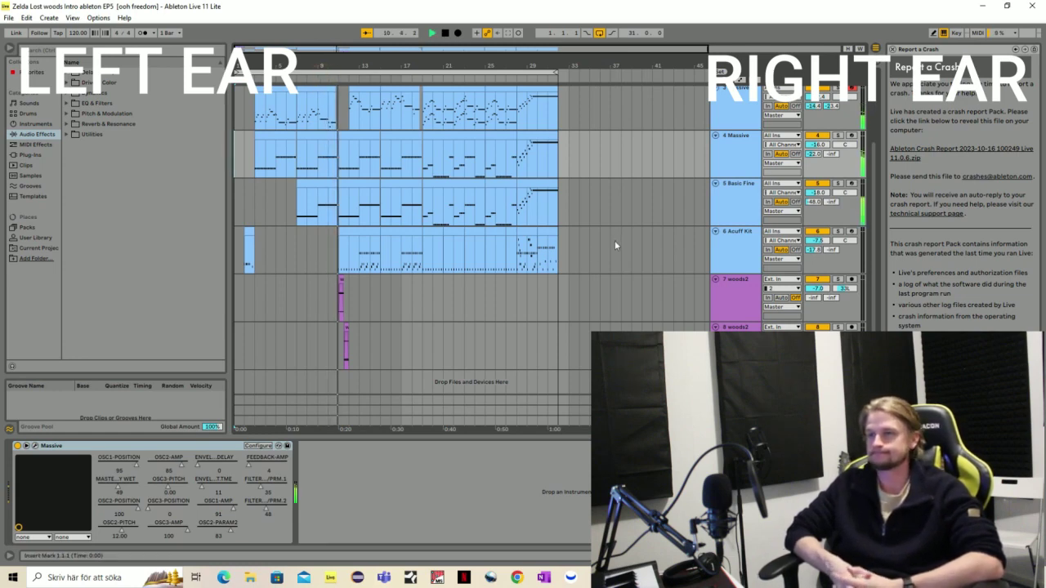
scroll(614, 240, up, 2)
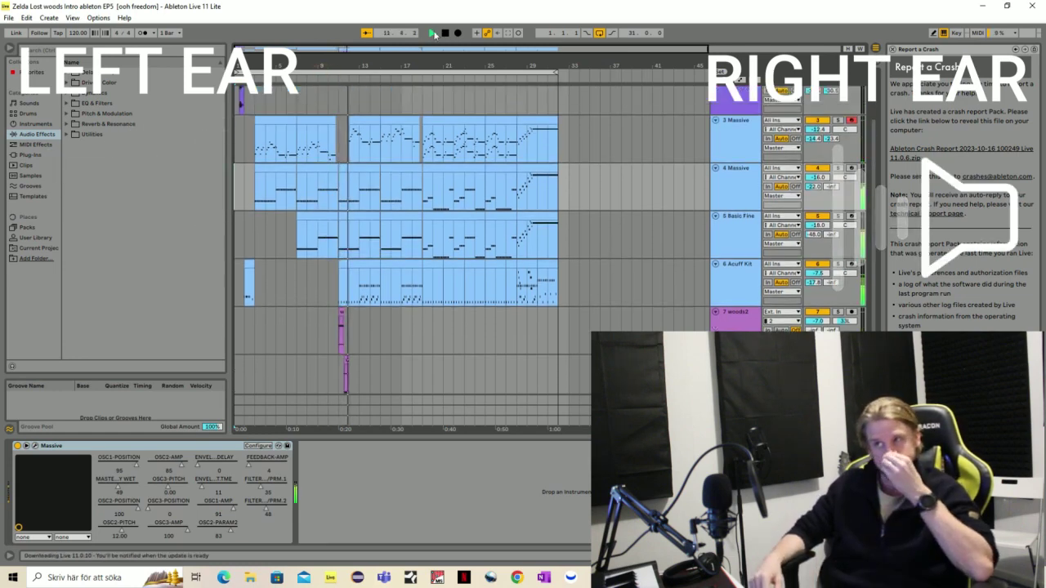
key(Tab)
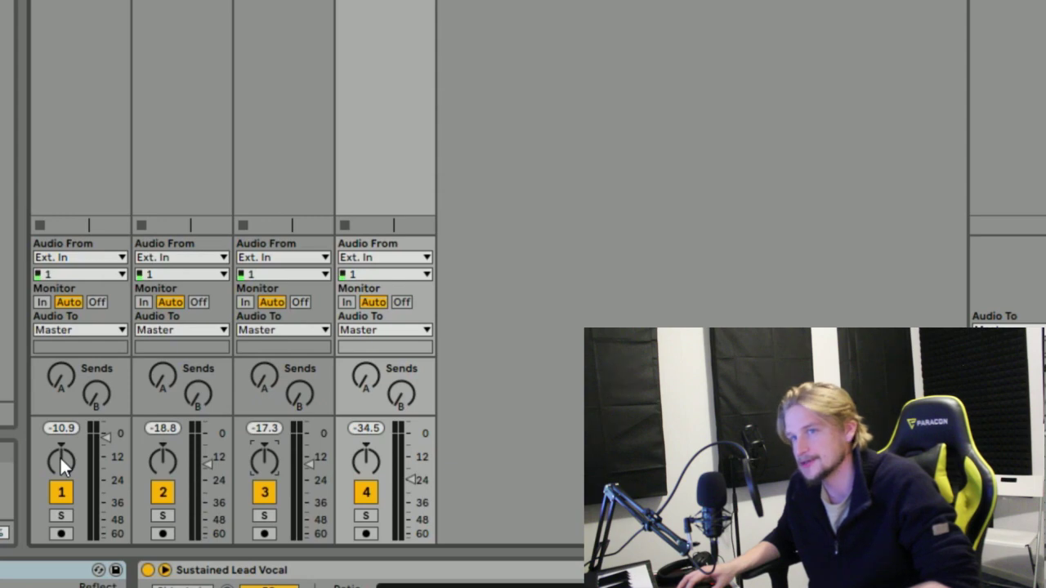
- Swing track 1's pan left then right, and pan track 2 toward the right
drag(249, 390, 249, 401)
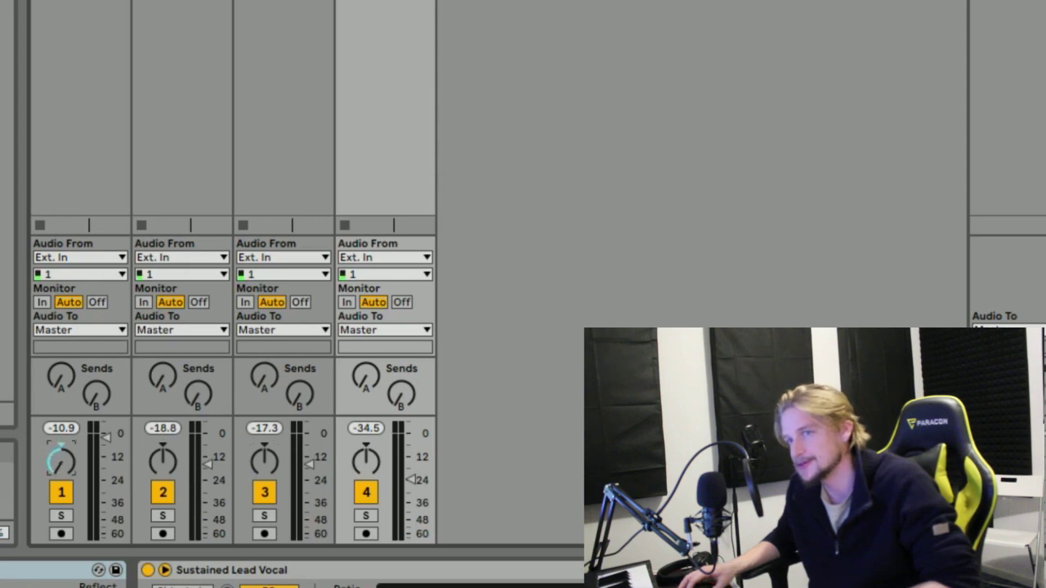
mouse_move(61, 462)
mouse_down()
mouse_move(56, 473)
mouse_move(45, 460)
mouse_up()
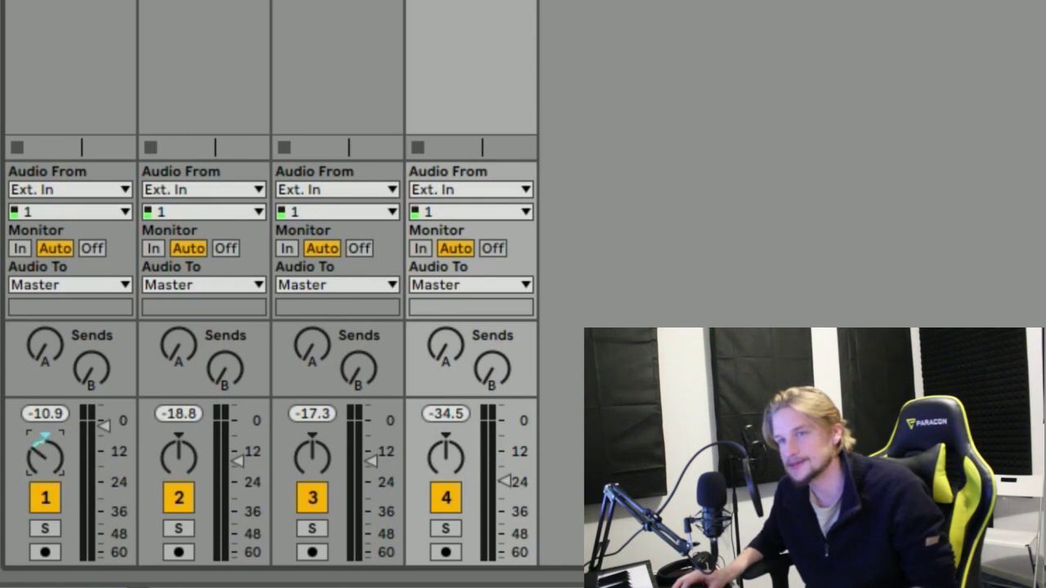
click(177, 459)
drag(178, 458, 178, 450)
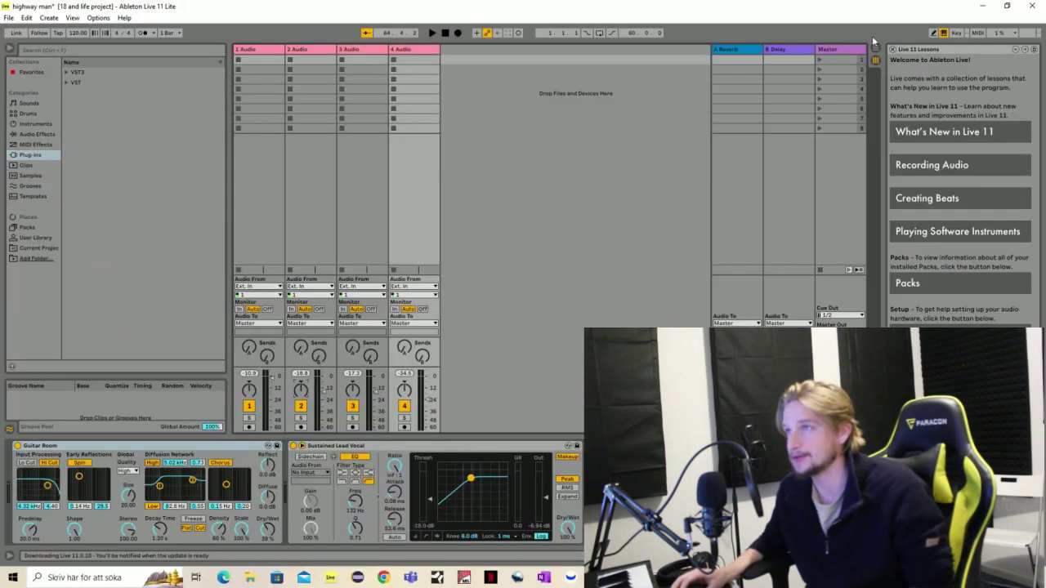
- Start playback in Arrangement view, then pan track 2 left and move track 3's pan to the other side
click(875, 48)
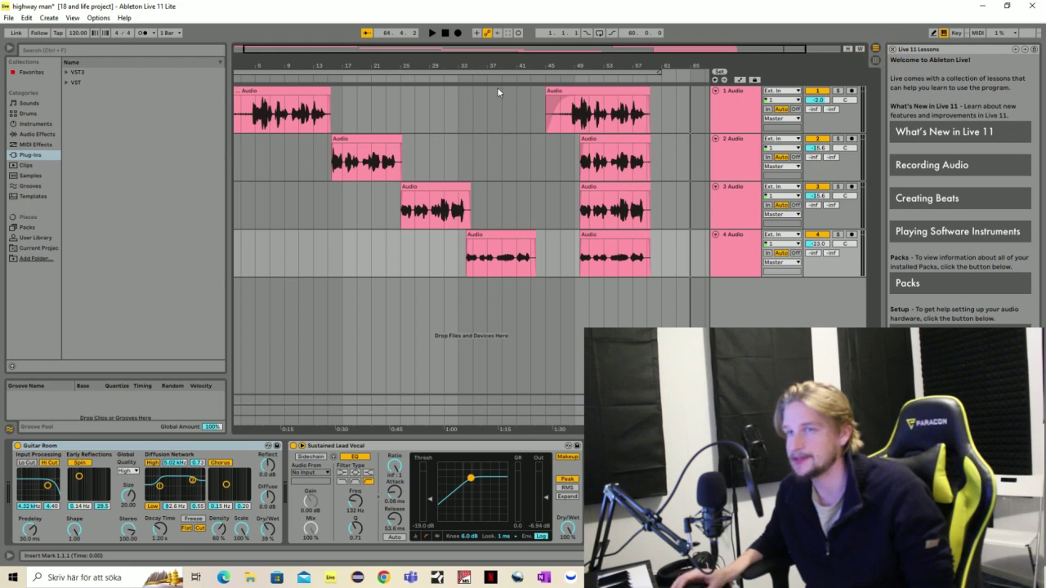
click(350, 91)
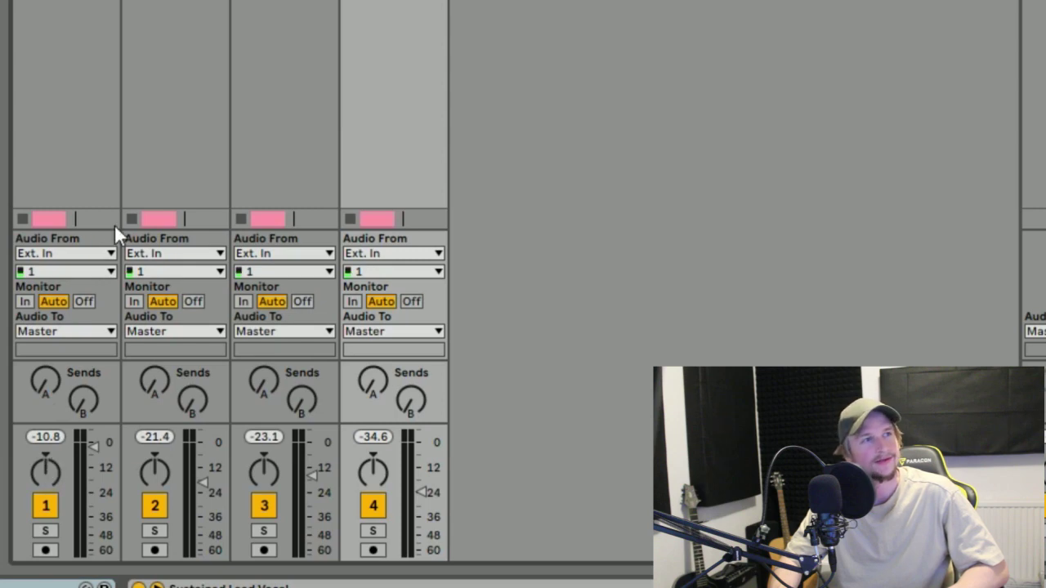
drag(154, 470, 156, 478)
drag(264, 473, 264, 482)
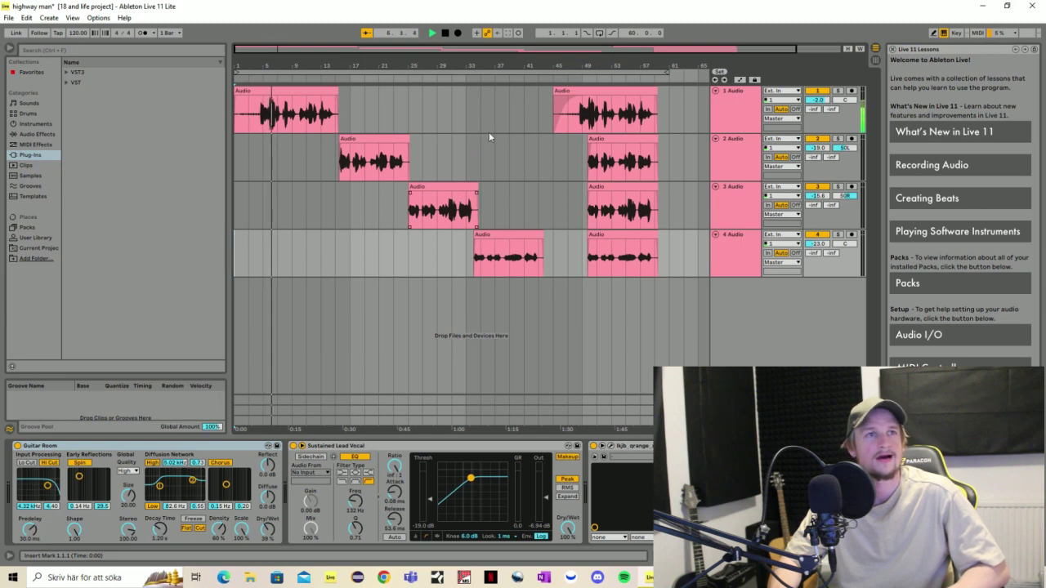
- Switch back to the Session View mixer with its four audio tracks
click(876, 60)
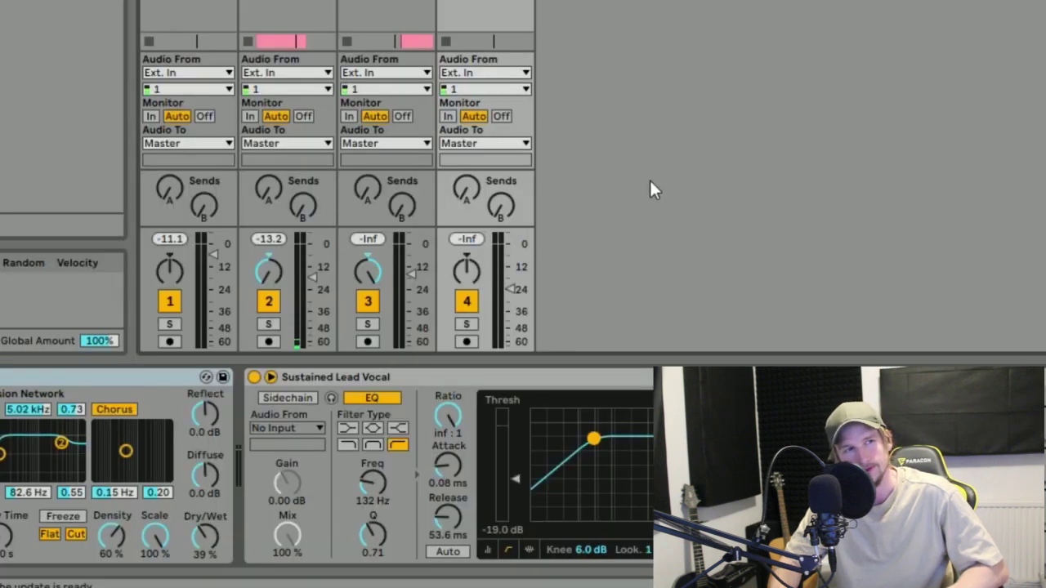
- Switch tracks 1–4 to Split Stereo Pan Mode and set track 2's right channel to 50L
right_click(268, 271)
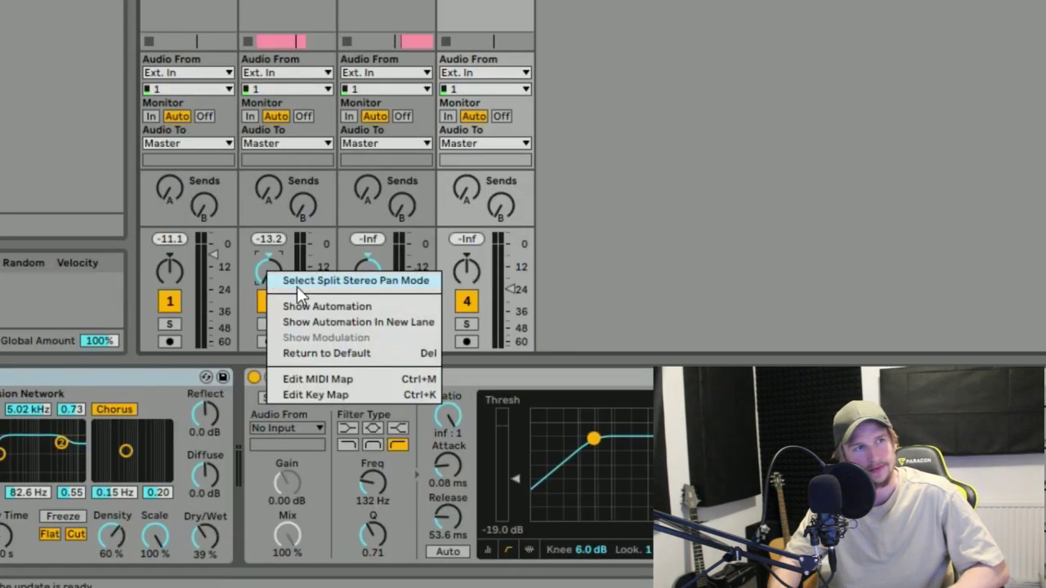
click(297, 286)
right_click(367, 270)
click(391, 277)
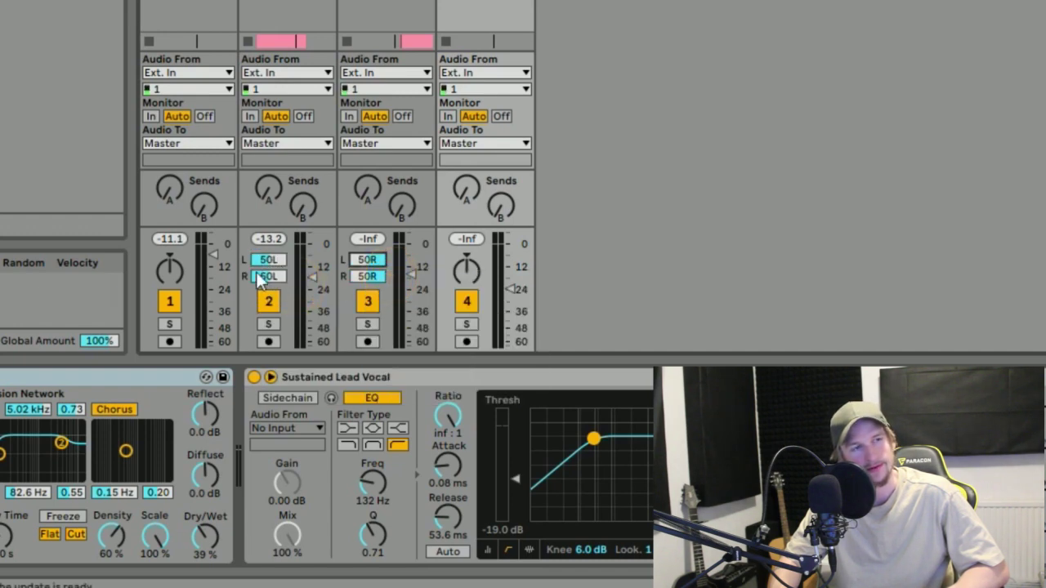
right_click(176, 270)
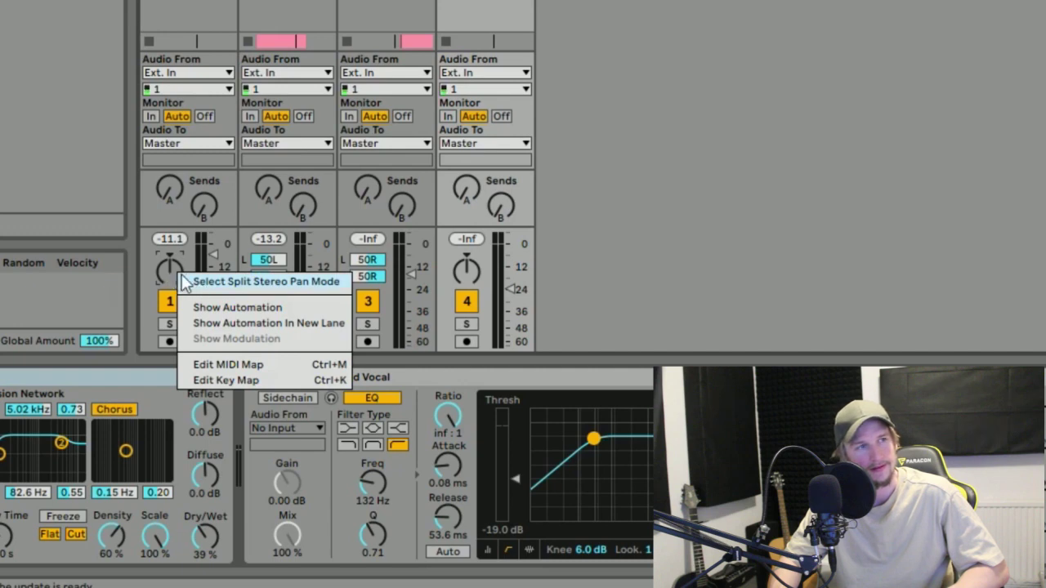
click(255, 282)
right_click(468, 270)
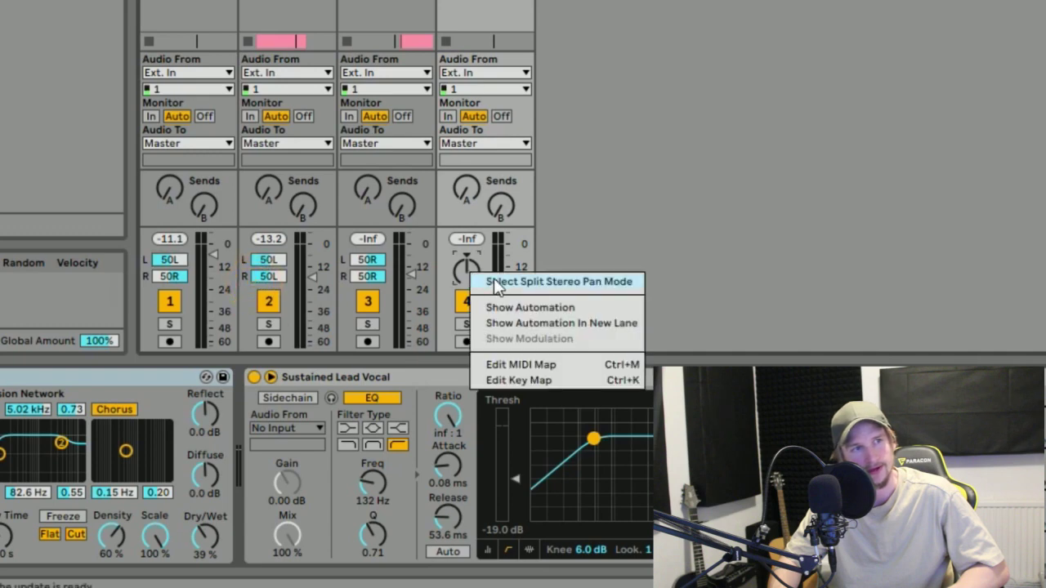
click(495, 282)
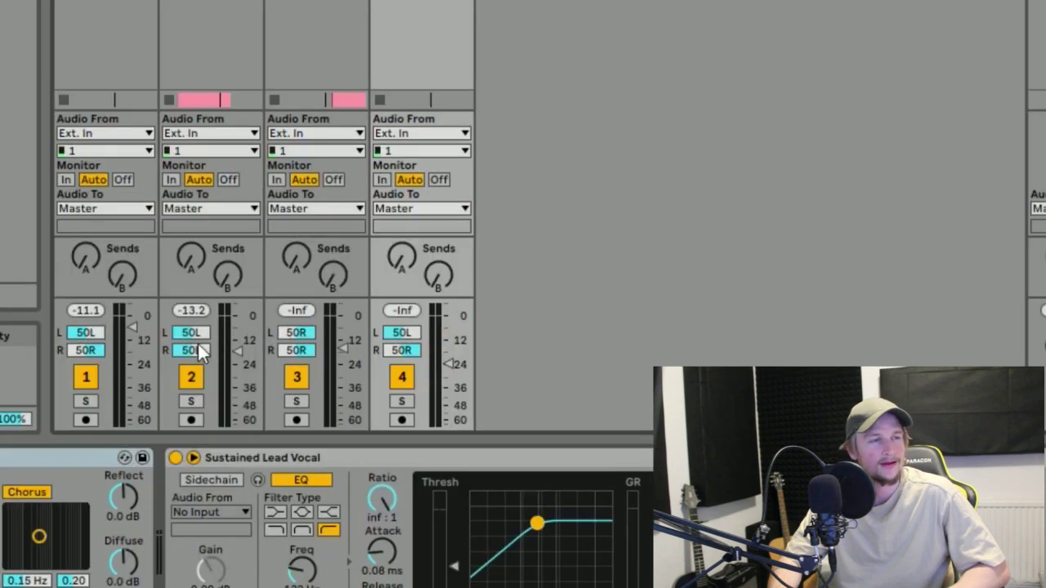
mouse_move(193, 352)
mouse_down()
mouse_move(192, 364)
mouse_move(183, 347)
mouse_up()
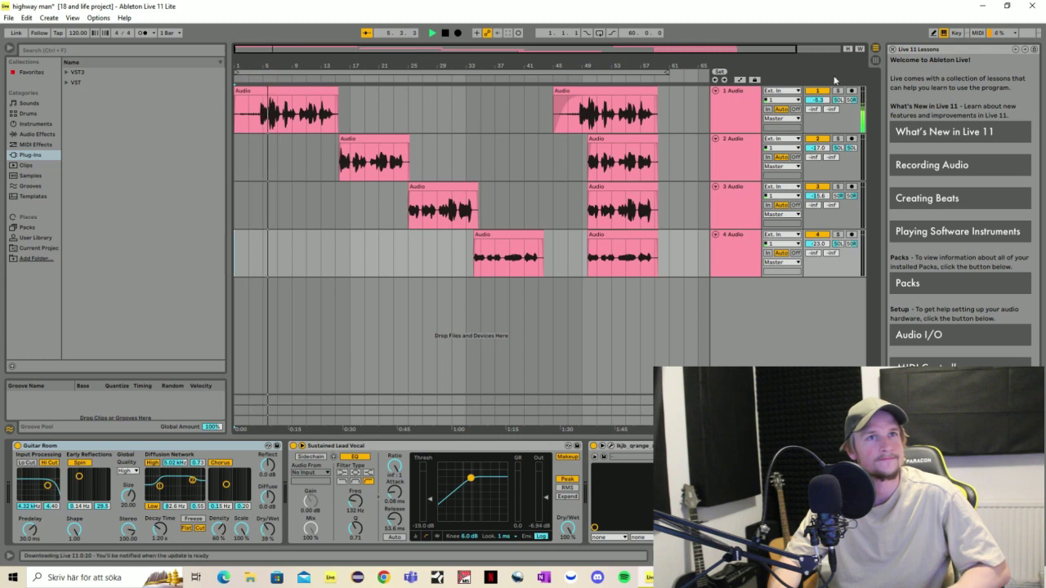
- In the Session mixer, nudge track 3's volume up and raise track 4 to -18.3 dB
click(876, 59)
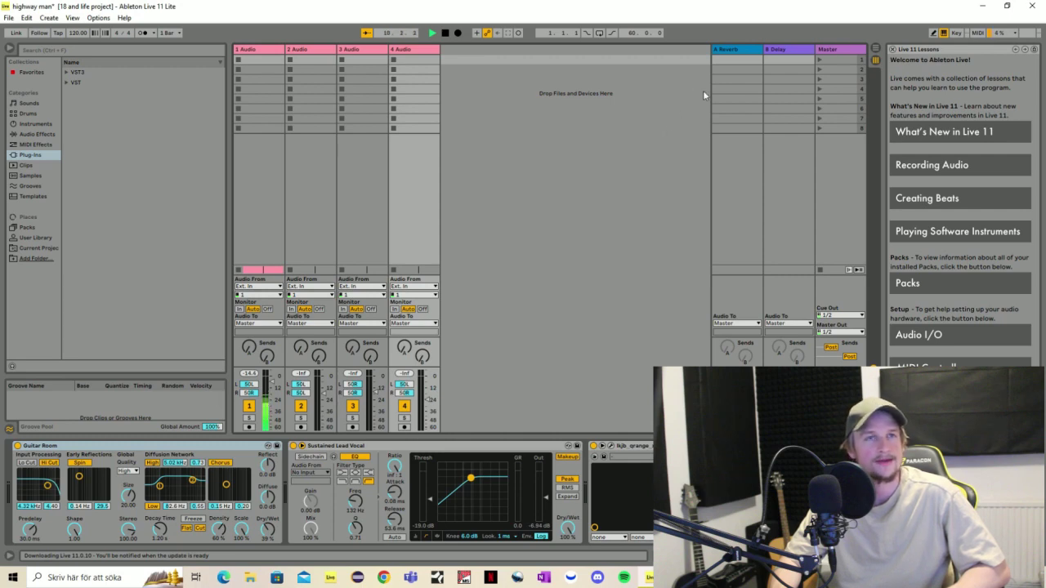
click(876, 50)
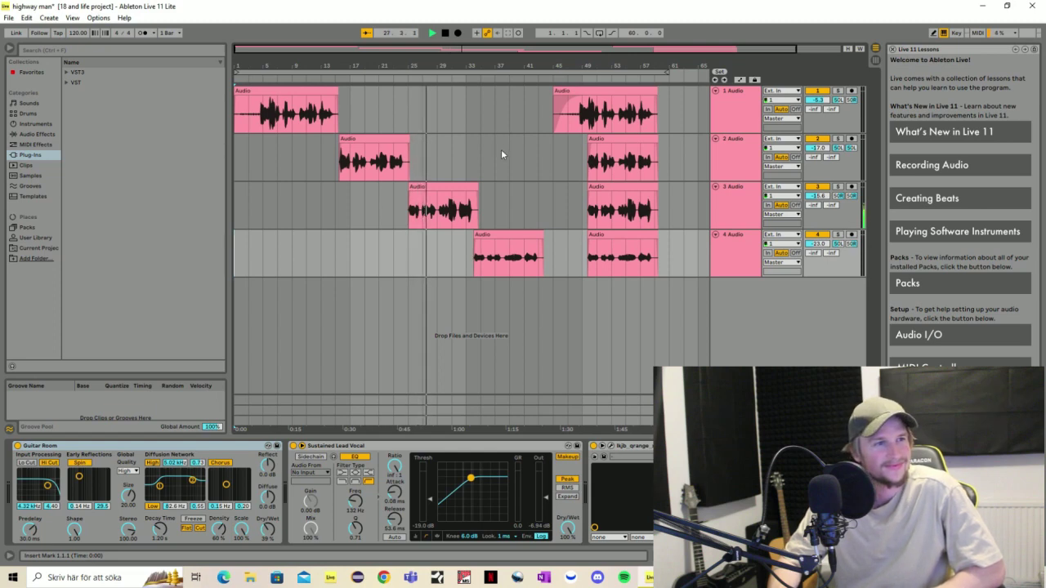
click(875, 60)
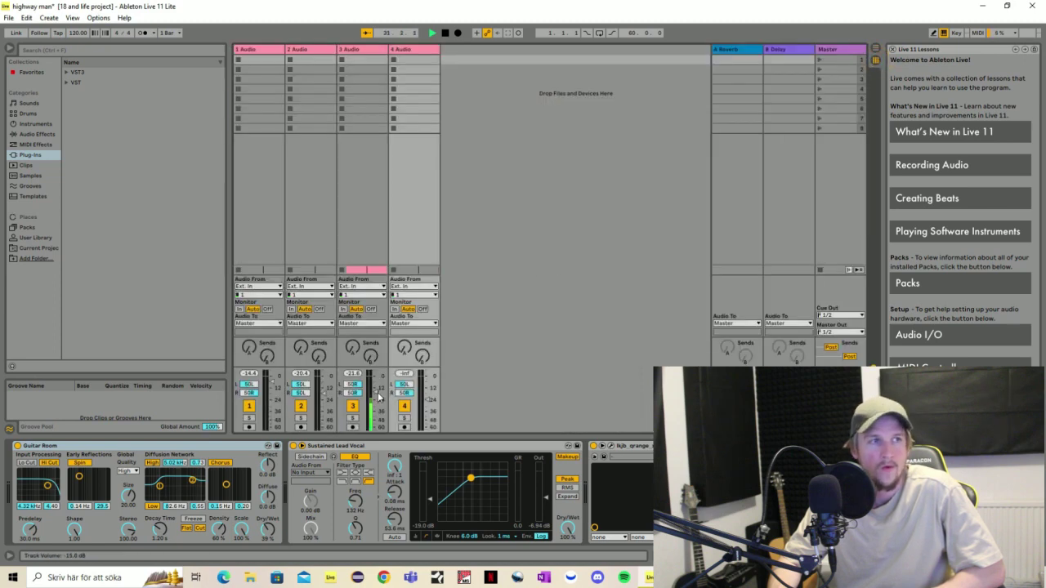
drag(383, 393, 383, 390)
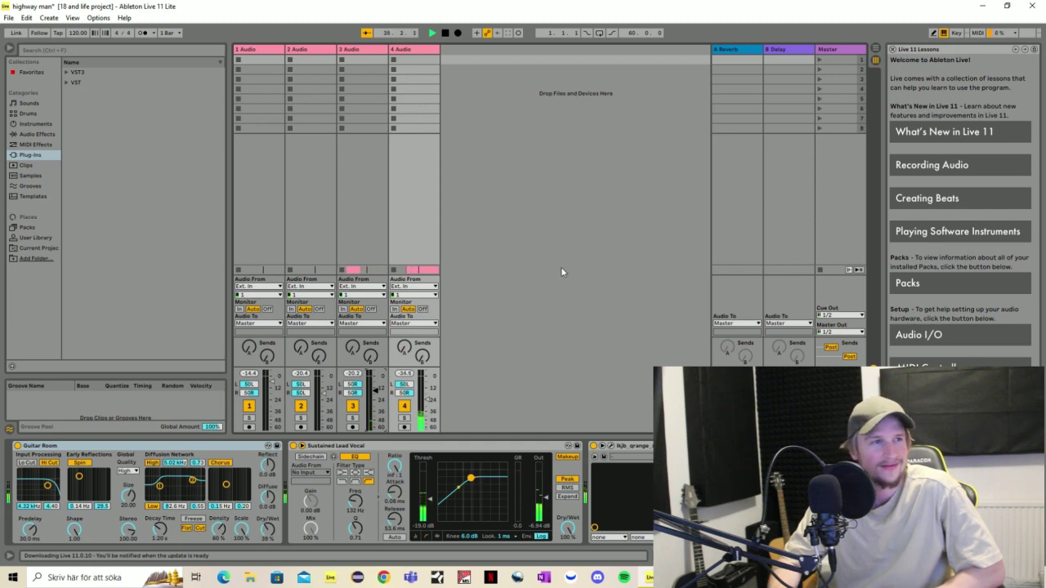
drag(429, 398, 426, 381)
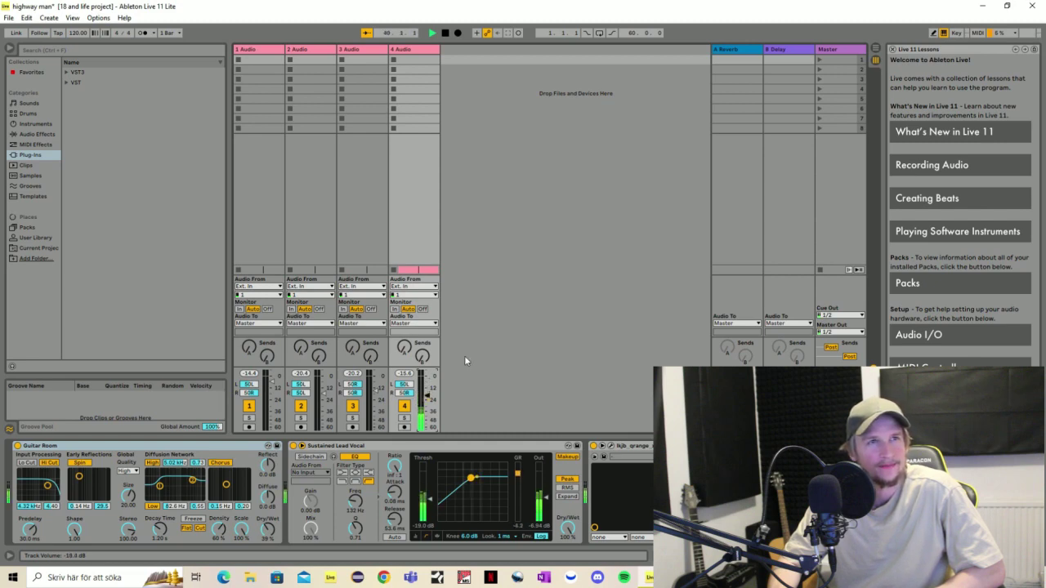
- Back in Arrangement view, stop playback and restart it from around bar 49
click(875, 48)
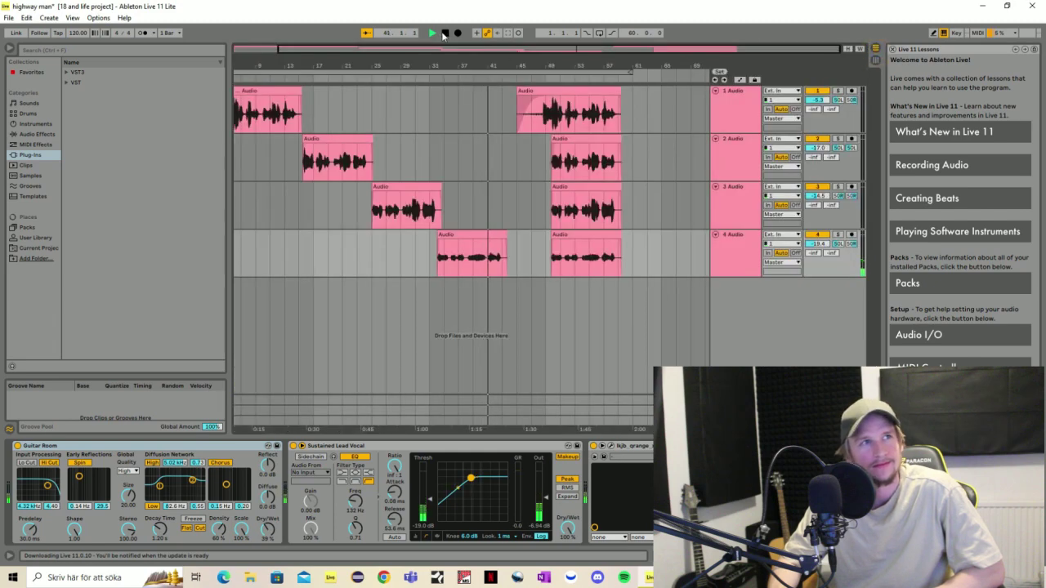
click(443, 32)
click(553, 74)
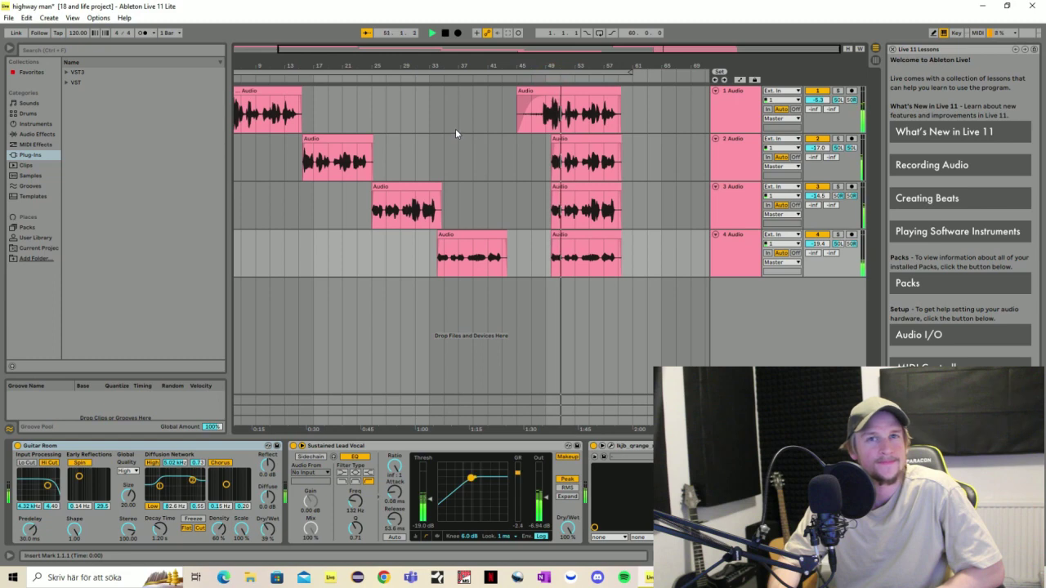
- In the Session mixer, move track 3's fader to about -19.9 dB and track 4's to about -29.2 dB
click(874, 58)
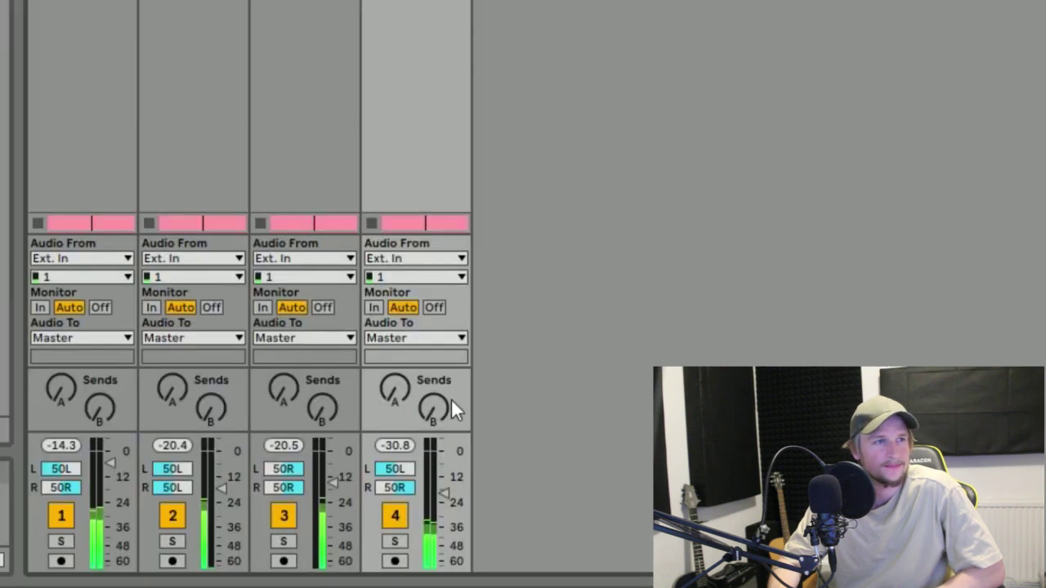
drag(336, 484, 335, 495)
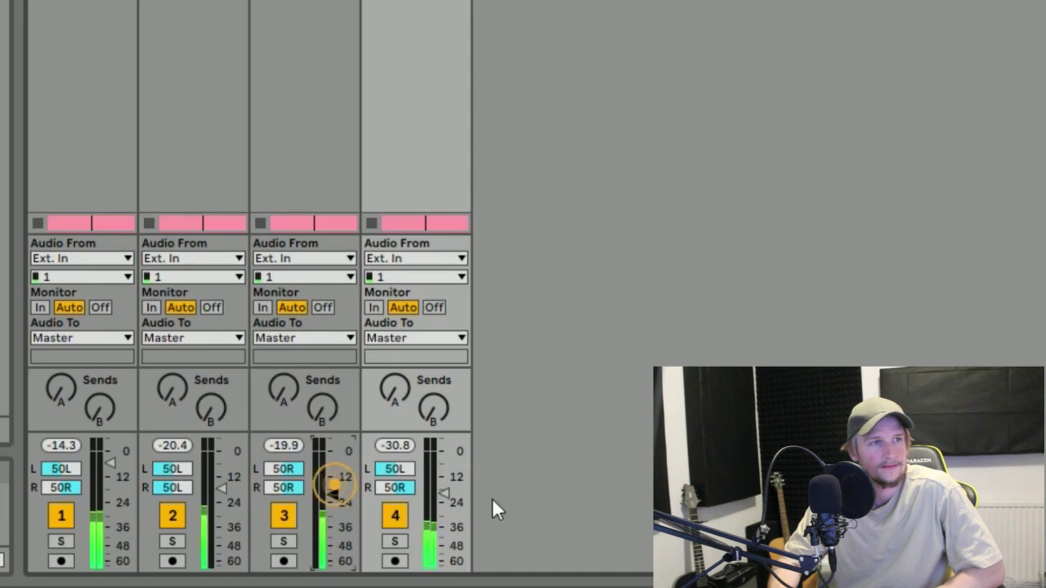
drag(442, 494, 442, 485)
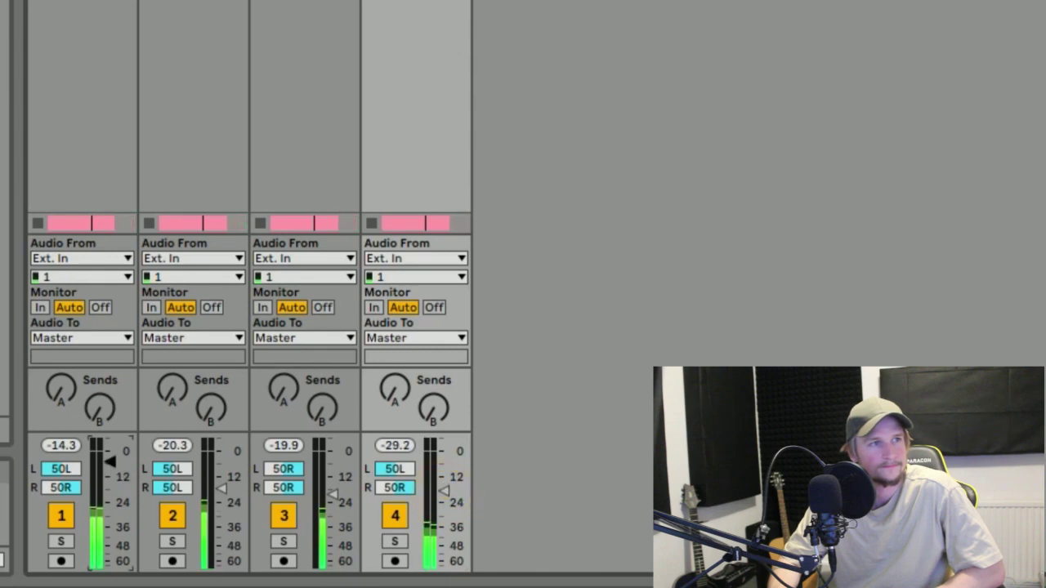
click(112, 461)
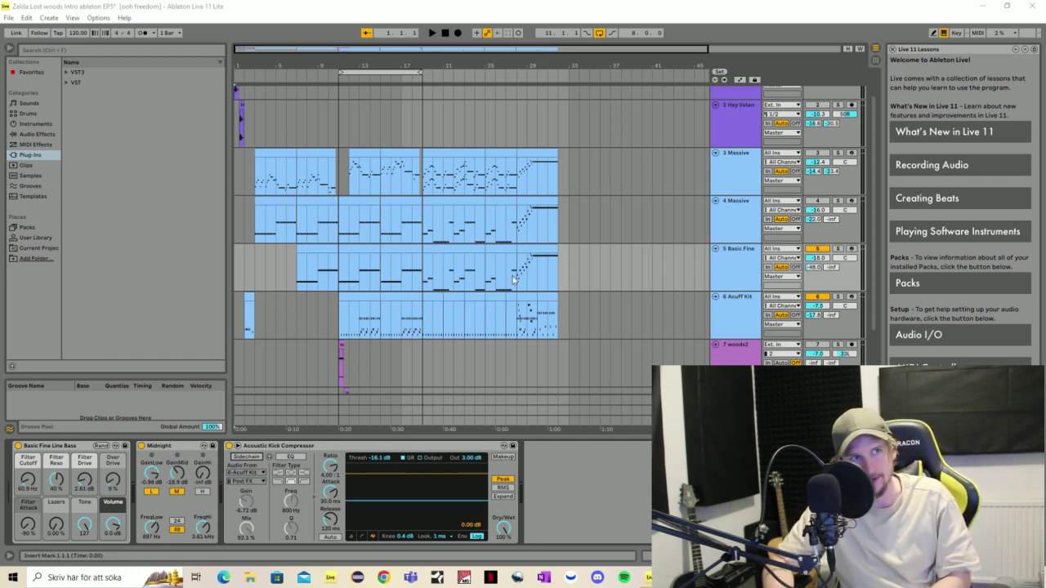
- Scroll up in the Zelda Lost woods intro project to view the bass's Acoustic Kick Compressor
scroll(553, 331, up, 1)
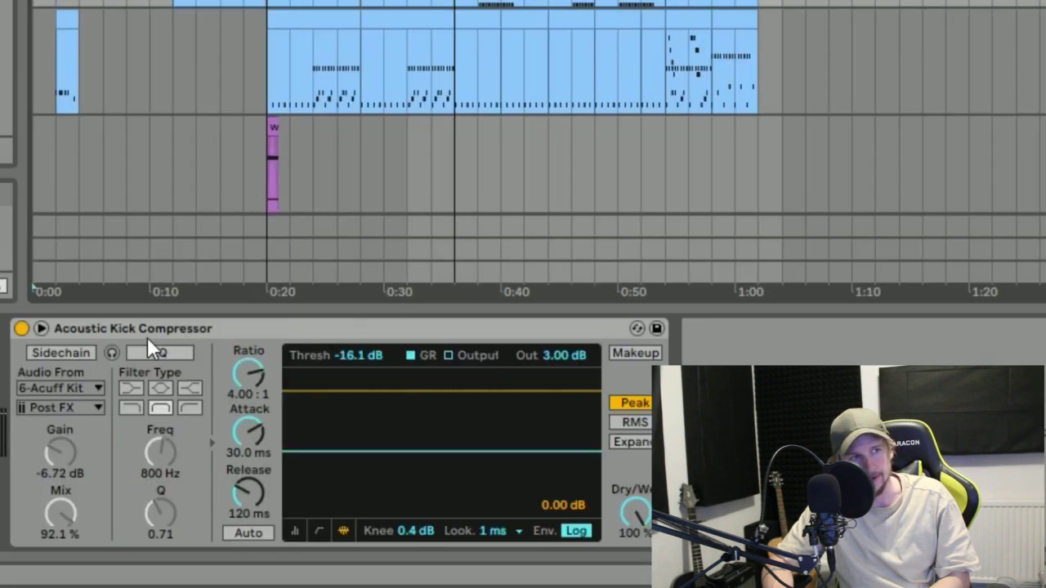
- Enable Sidechain on the bass compressor with 6-Acuff Kit as the source, then play to hear the ducking
click(58, 354)
click(72, 389)
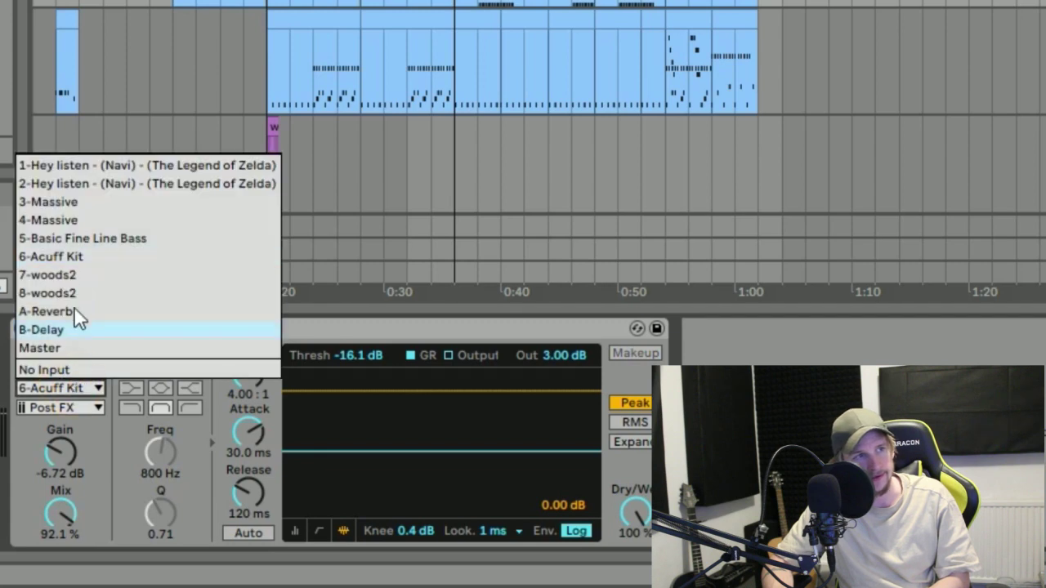
click(78, 259)
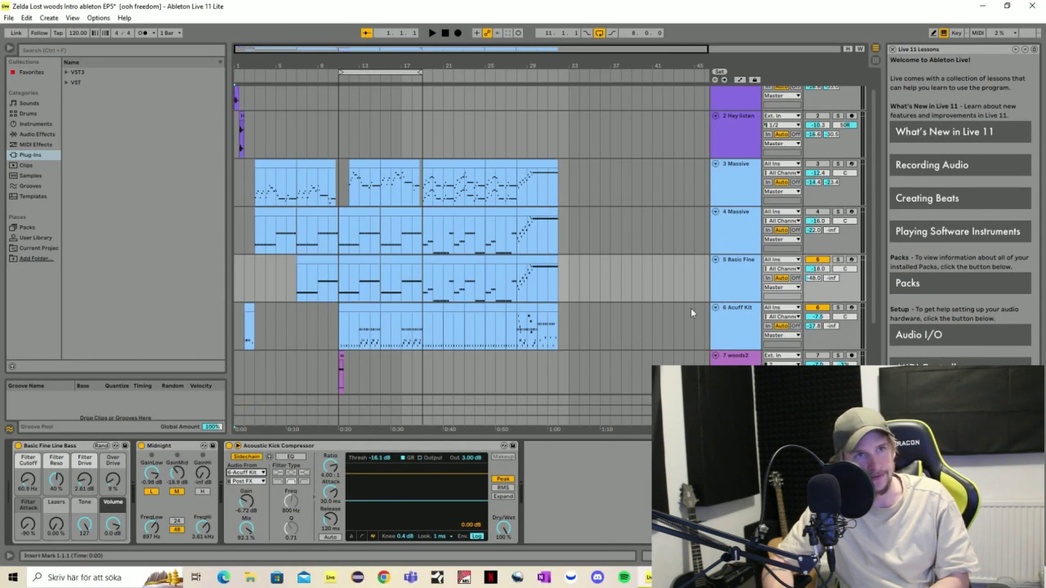
click(734, 282)
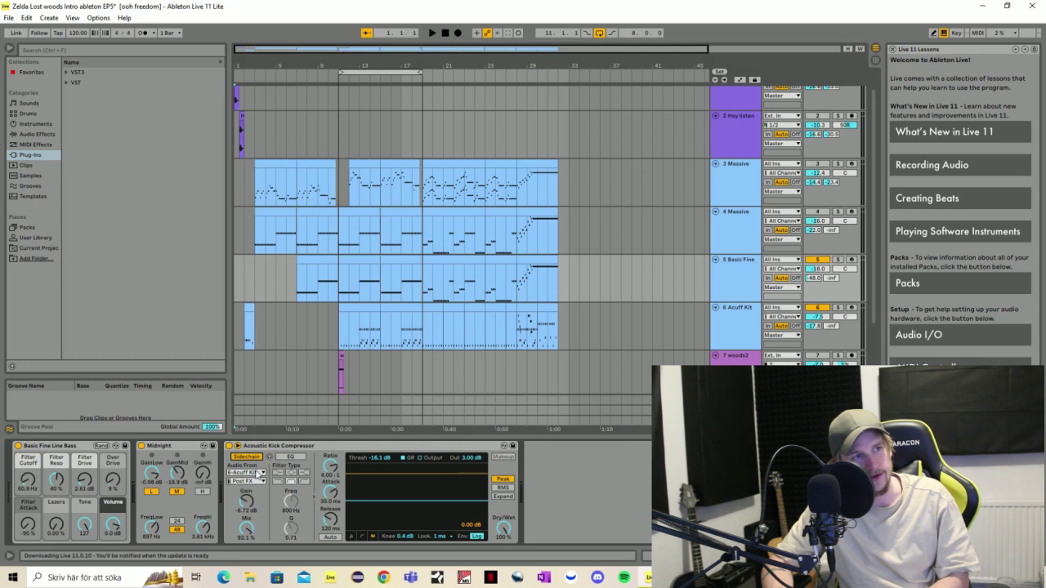
click(259, 474)
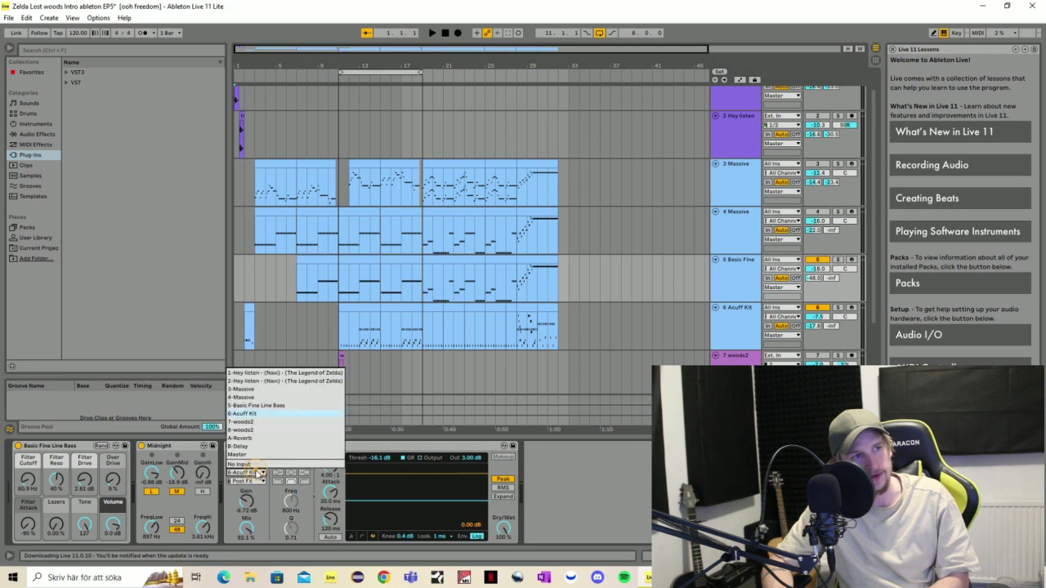
click(262, 414)
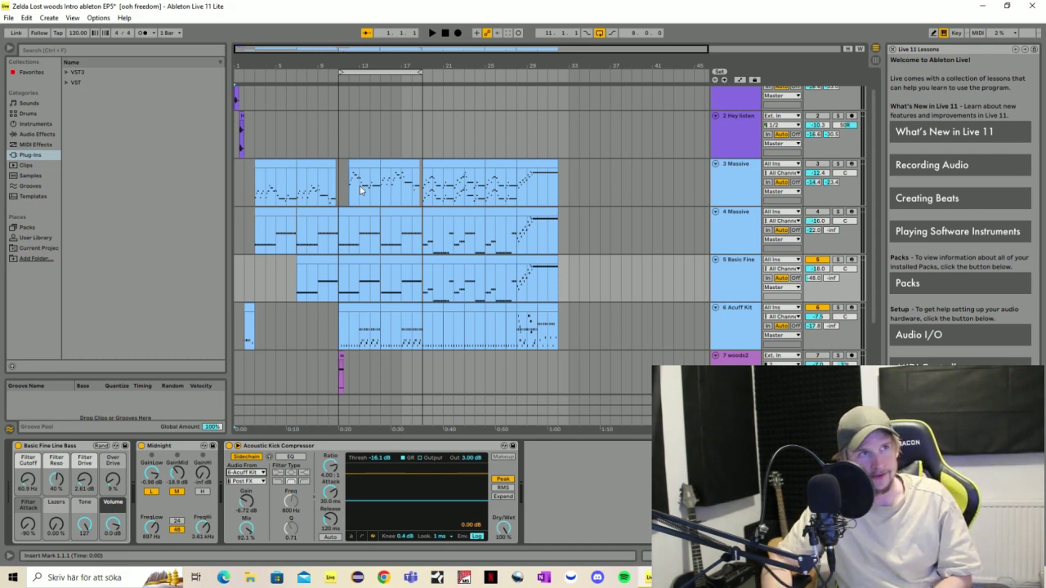
key(space)
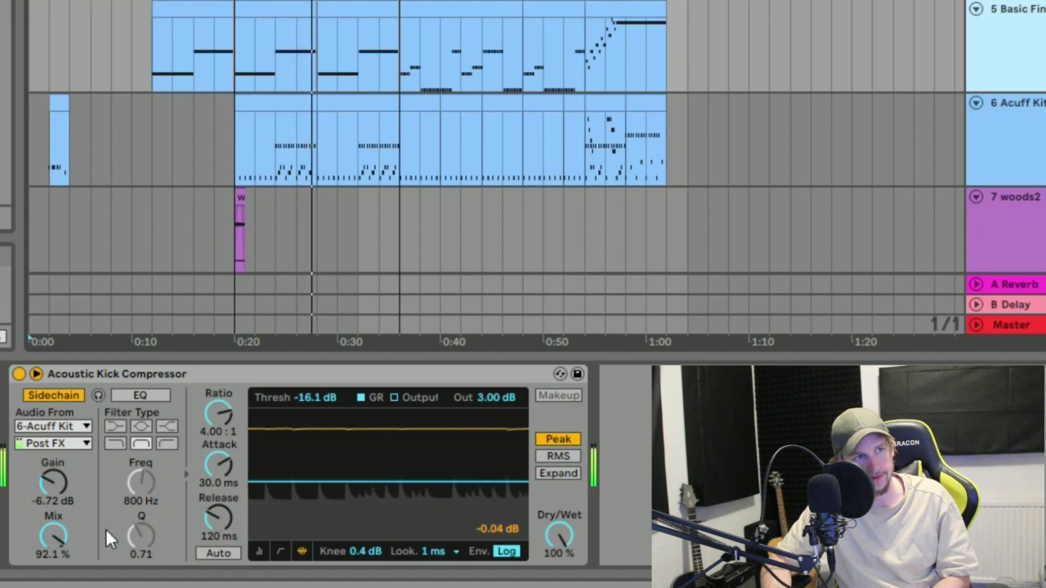
- Monitor the kick sidechain signal alone and sweep the sidechain Mix through about 25%, 67%, 100% and lower
click(97, 395)
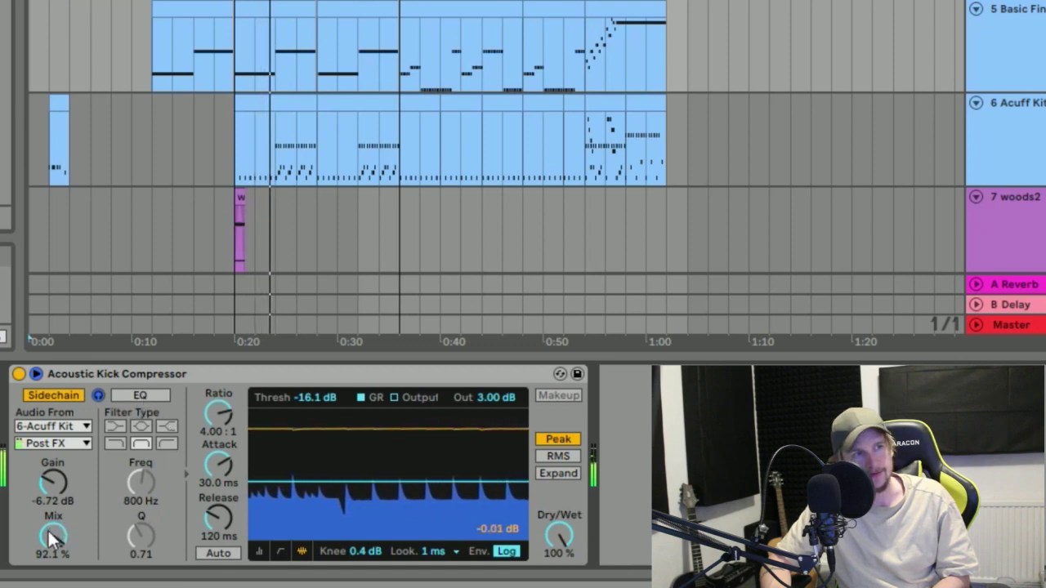
drag(54, 541, 54, 587)
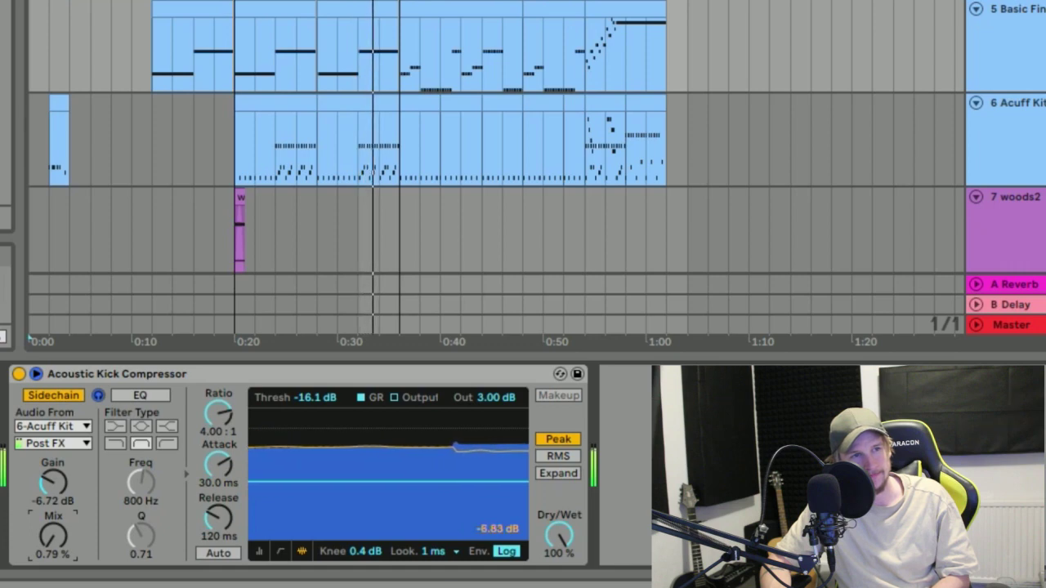
drag(54, 535, 54, 476)
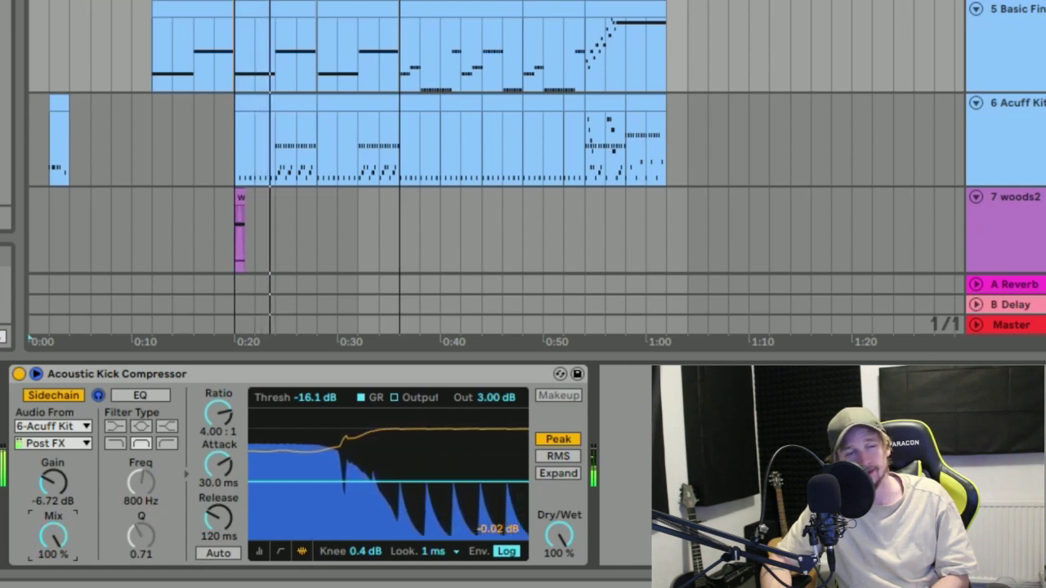
drag(54, 476, 54, 505)
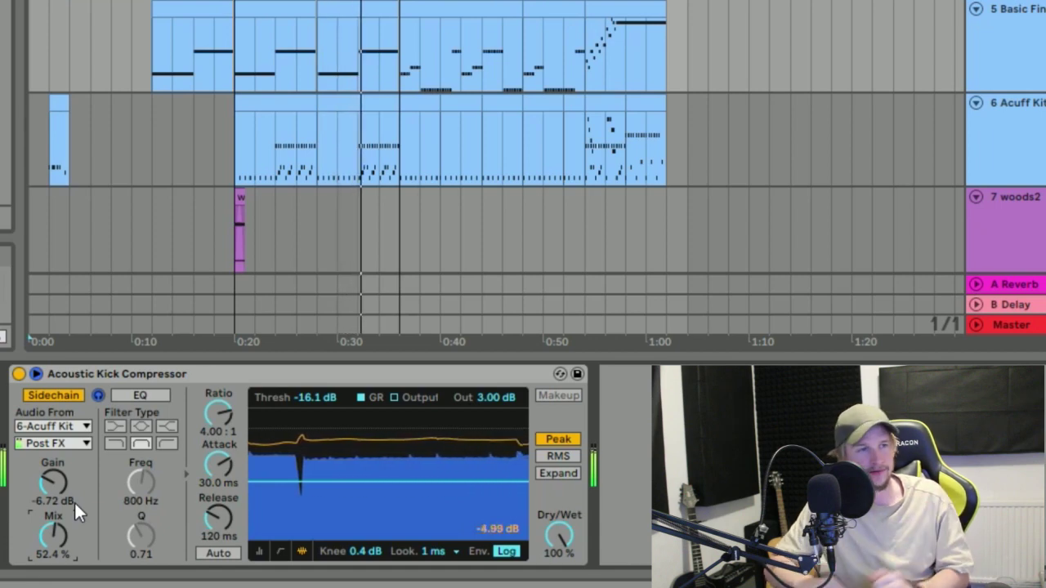
drag(69, 517, 69, 499)
drag(57, 541, 57, 506)
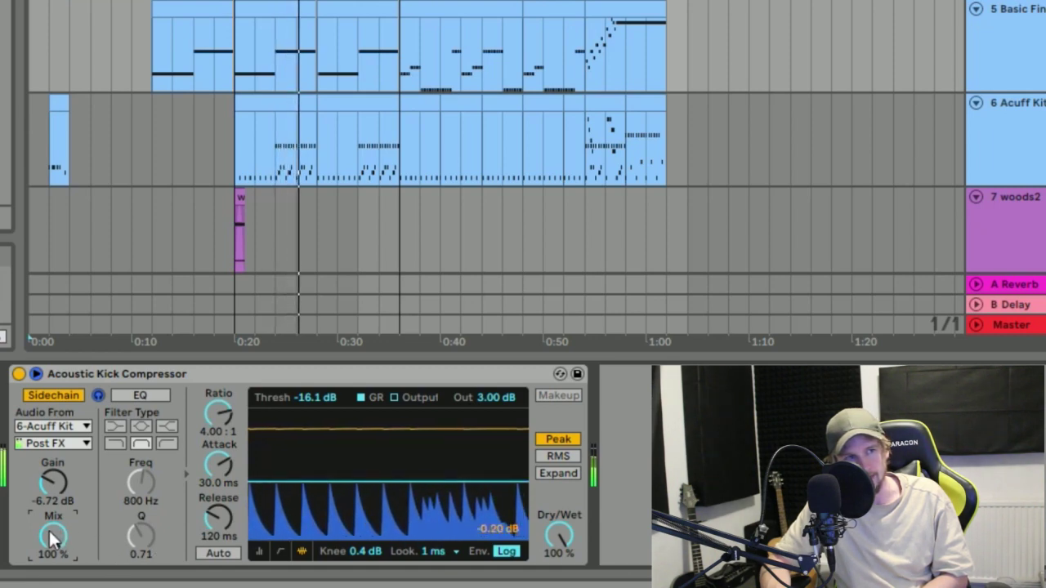
drag(53, 538, 53, 587)
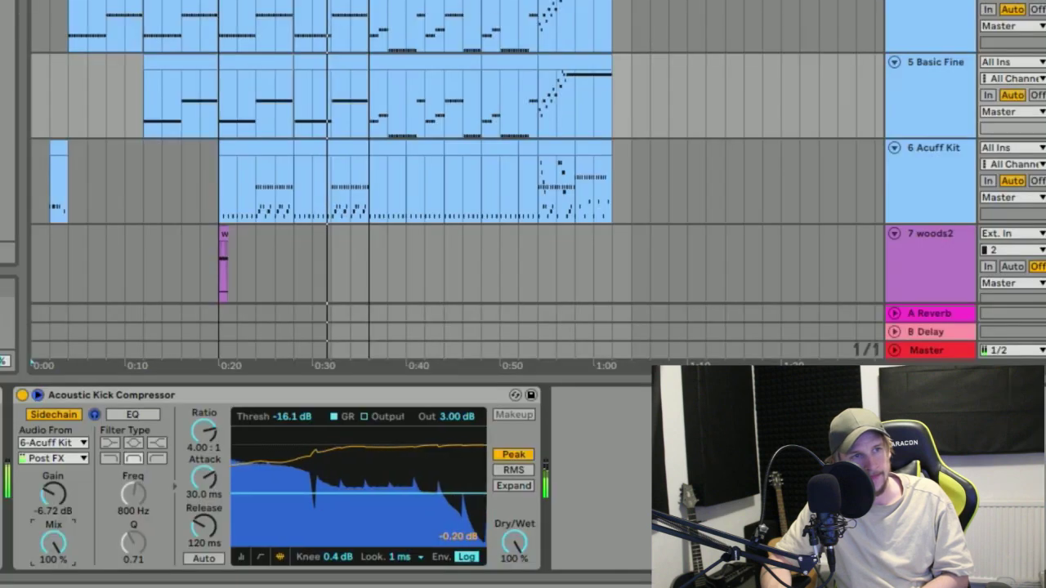
- Compare the bass compressor's sidechain Mix at 100 % and about 80 % during playback
drag(246, 533, 249, 527)
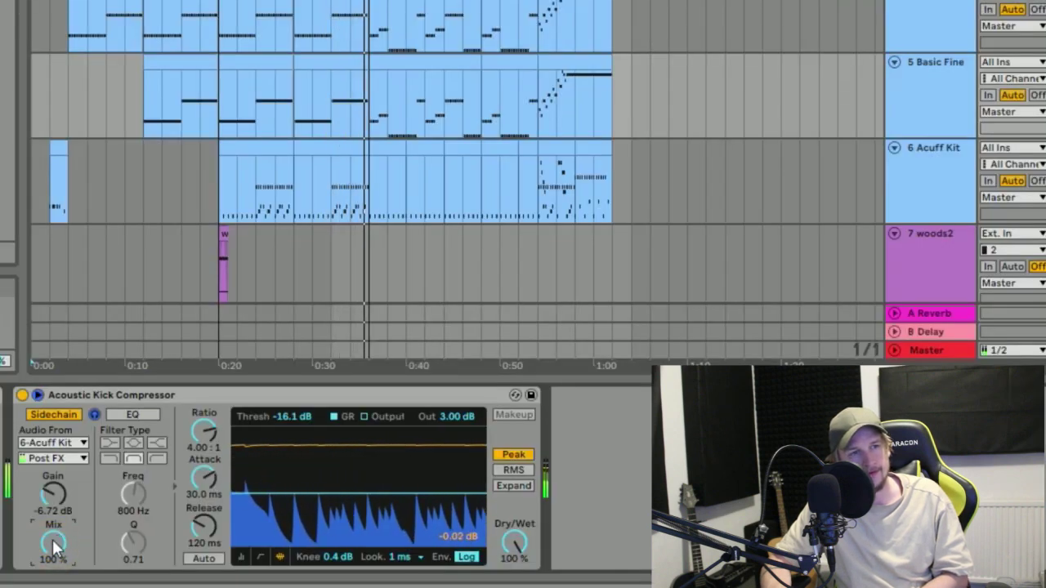
mouse_move(57, 547)
mouse_down()
mouse_move(57, 572)
mouse_move(53, 553)
mouse_up()
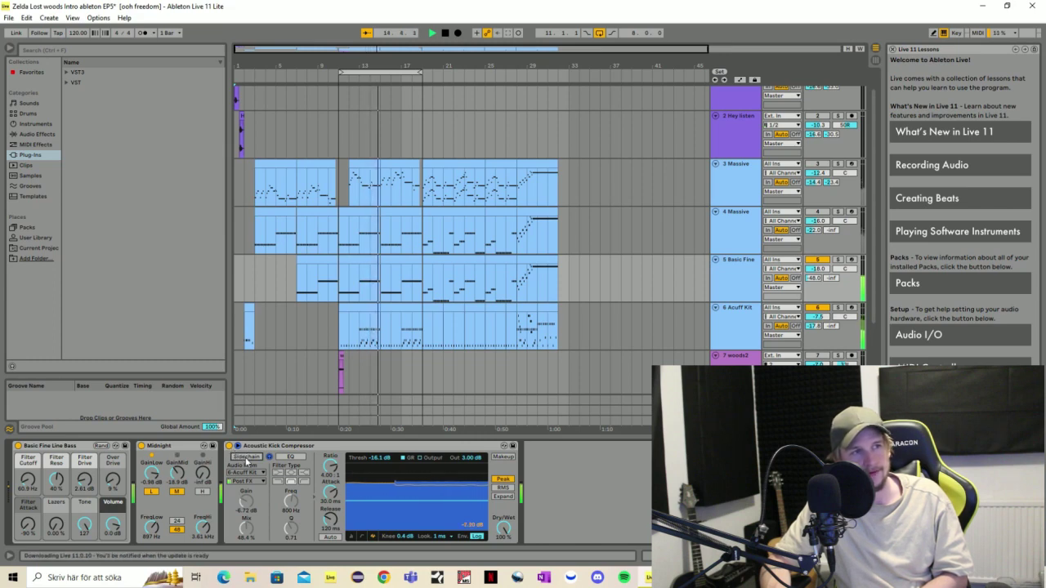
- Re-enable the kick sidechain on the bass's Acoustic Kick Compressor
click(247, 458)
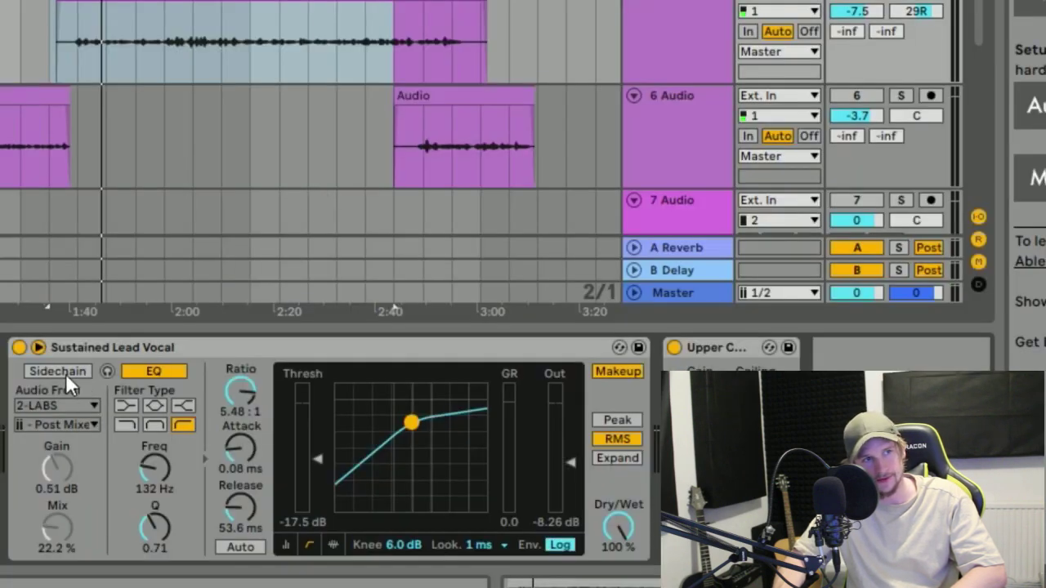
- Turn on Sidechain for the Sustained Lead Vocal compressor with 2-LABS as the source track
click(65, 373)
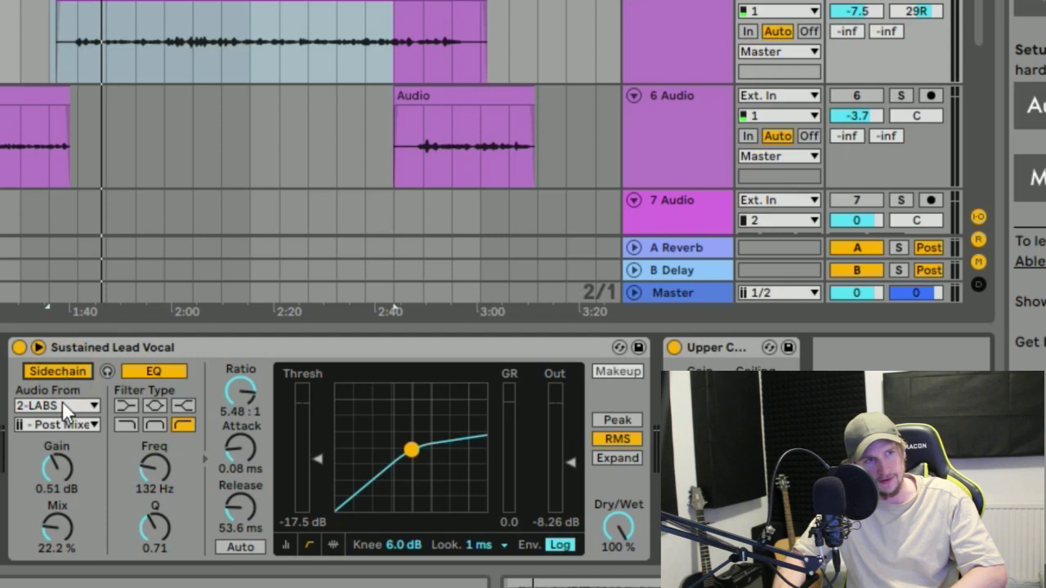
click(72, 402)
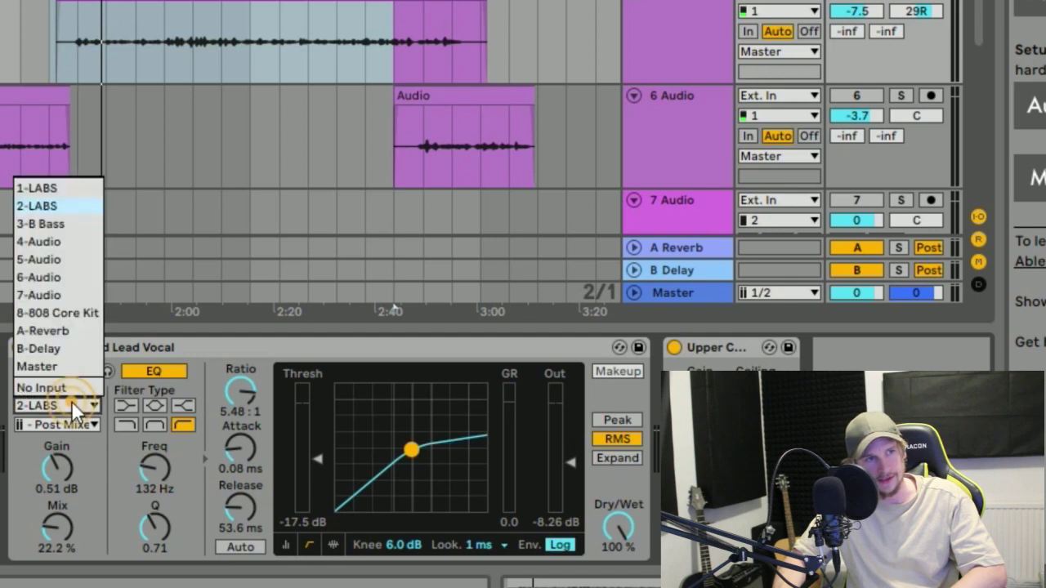
click(44, 203)
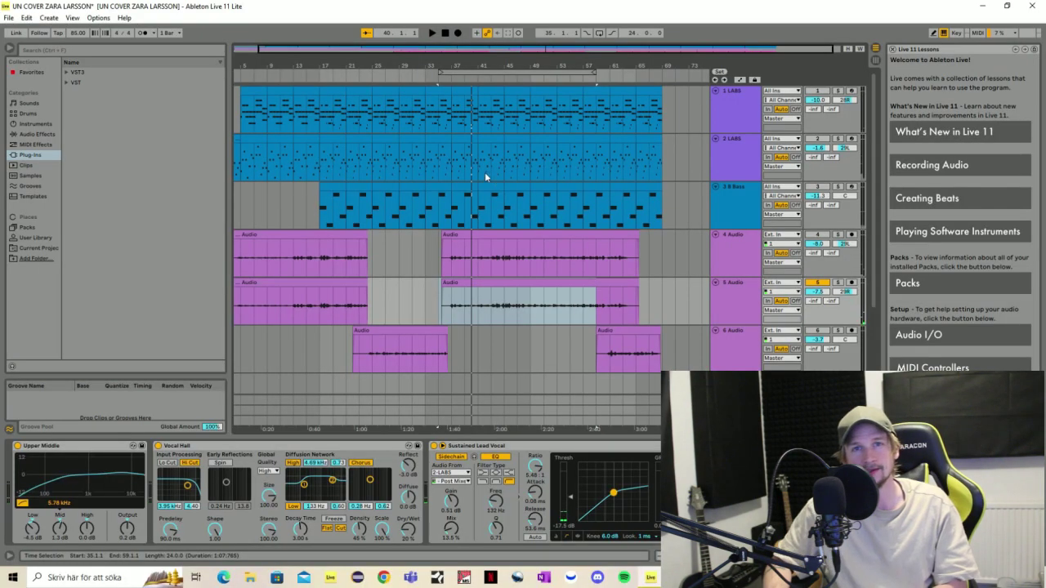
- Loop bars 35–59, start playback, and listen to the 2-LABS sidechain signal alone
click(440, 79)
key(space)
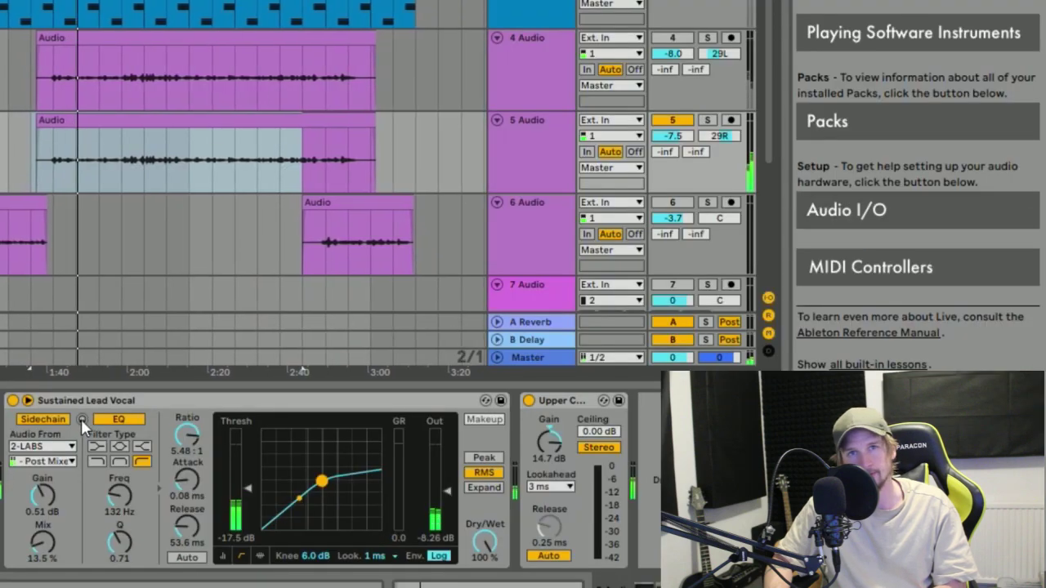
click(81, 419)
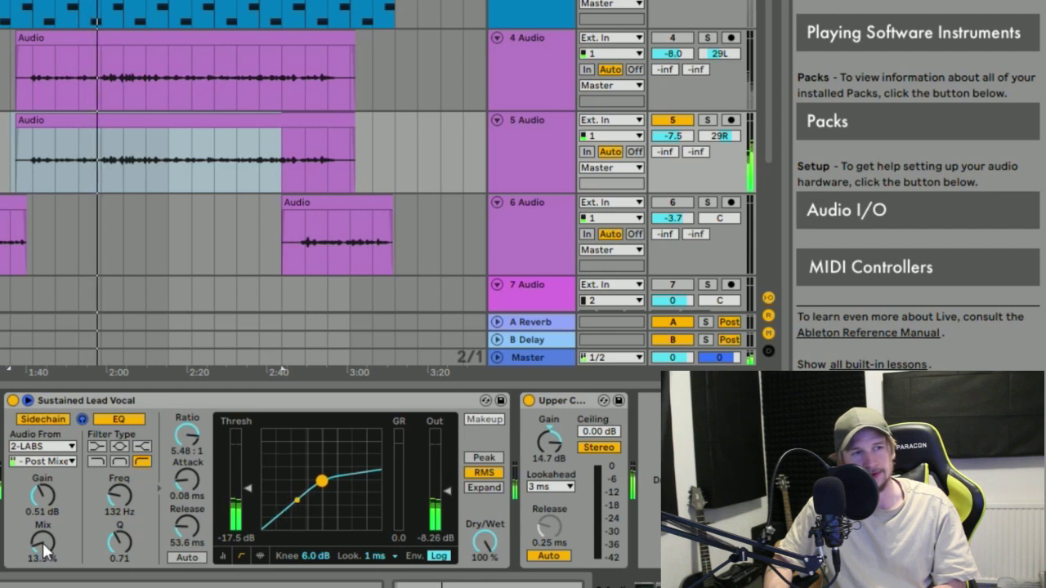
- Fine-tune the lead vocal compressor's sidechain Mix, settling it around 29 %
drag(45, 551, 42, 521)
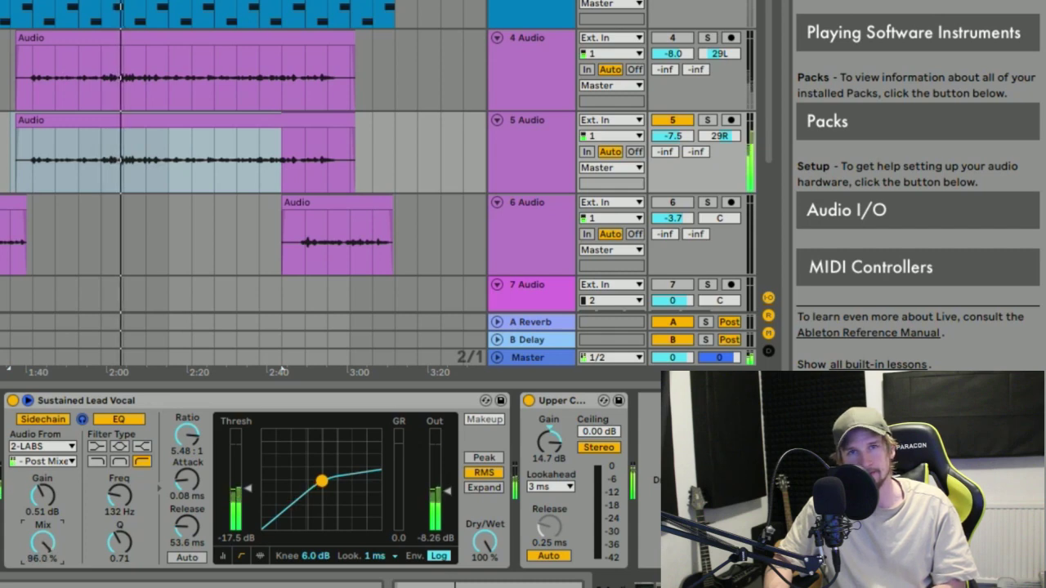
drag(42, 540, 43, 543)
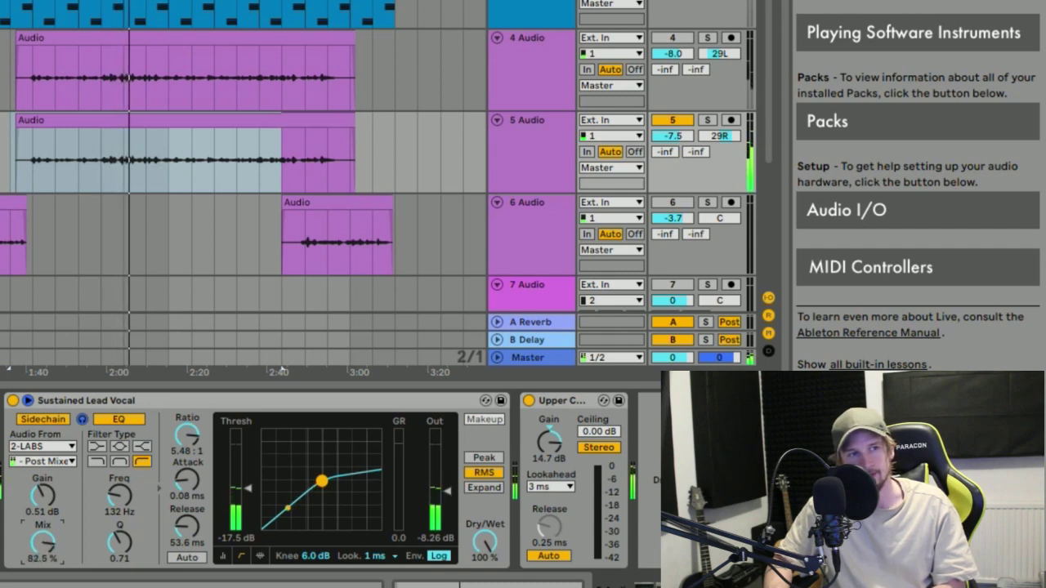
drag(43, 542, 42, 546)
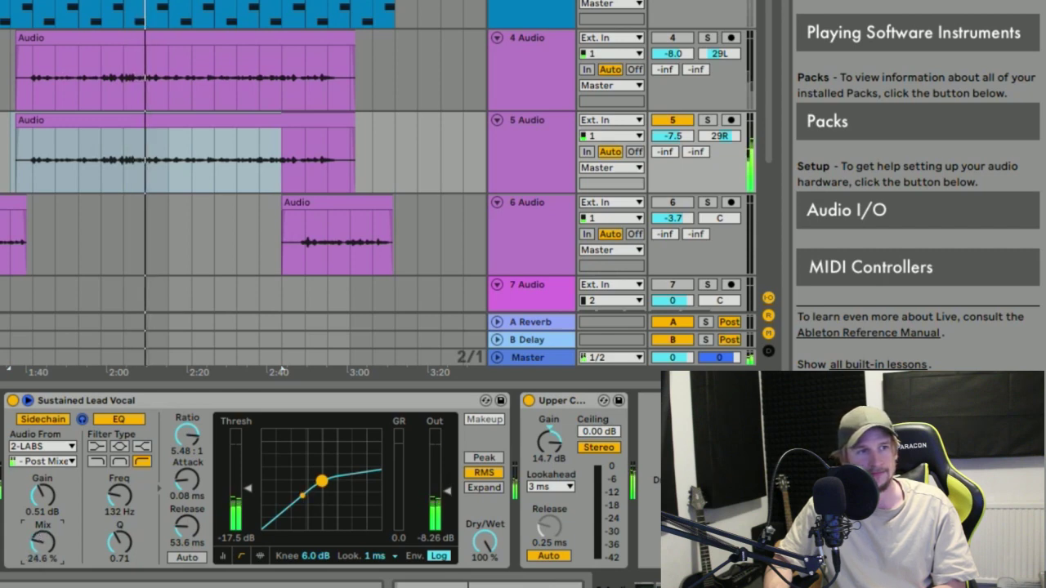
drag(42, 542, 43, 540)
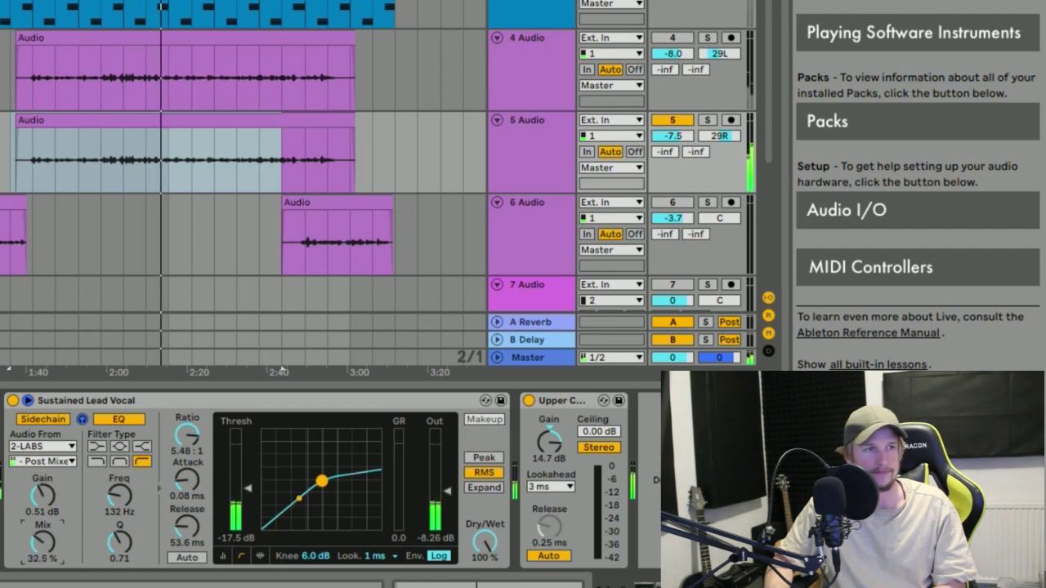
drag(42, 542, 42, 541)
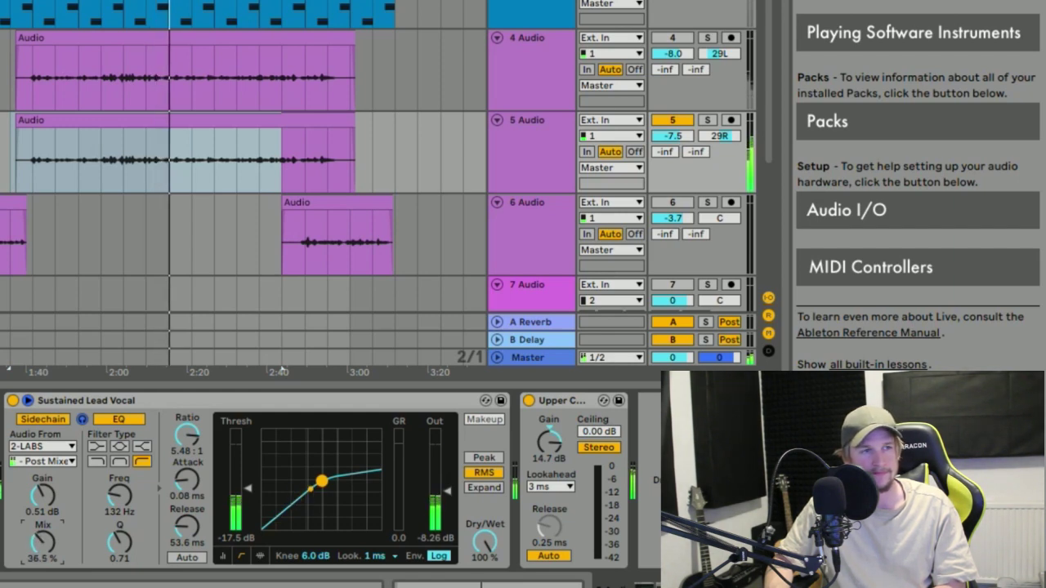
drag(43, 542, 42, 541)
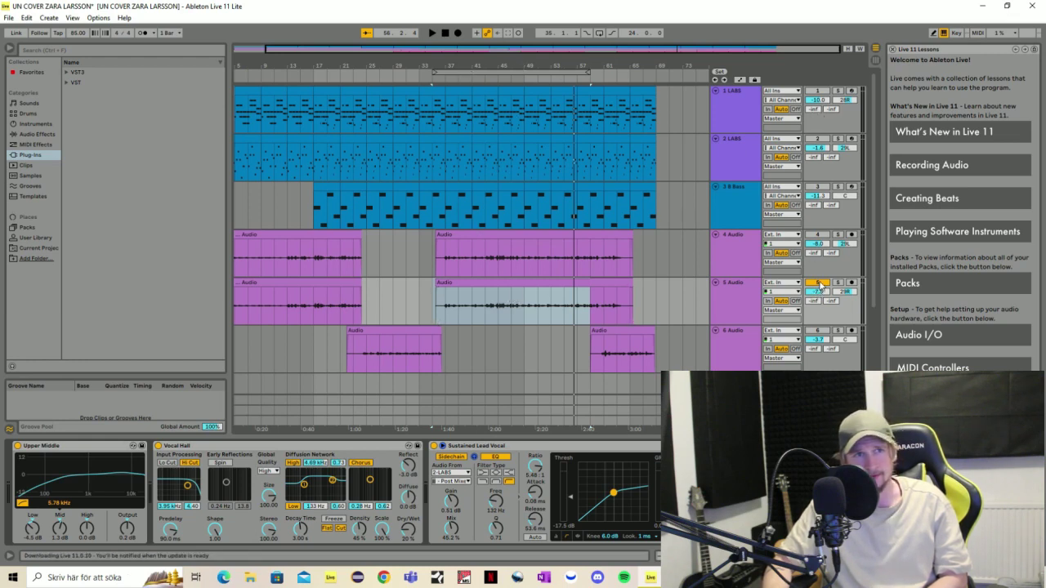
- Mute the 5 Audio track and play the loop from bar 35
click(820, 282)
click(437, 79)
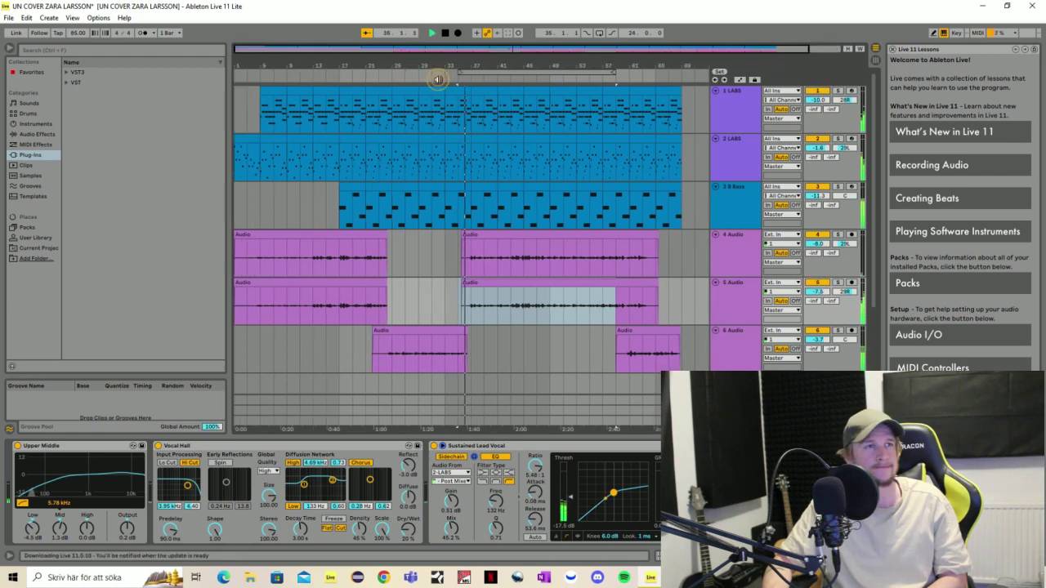